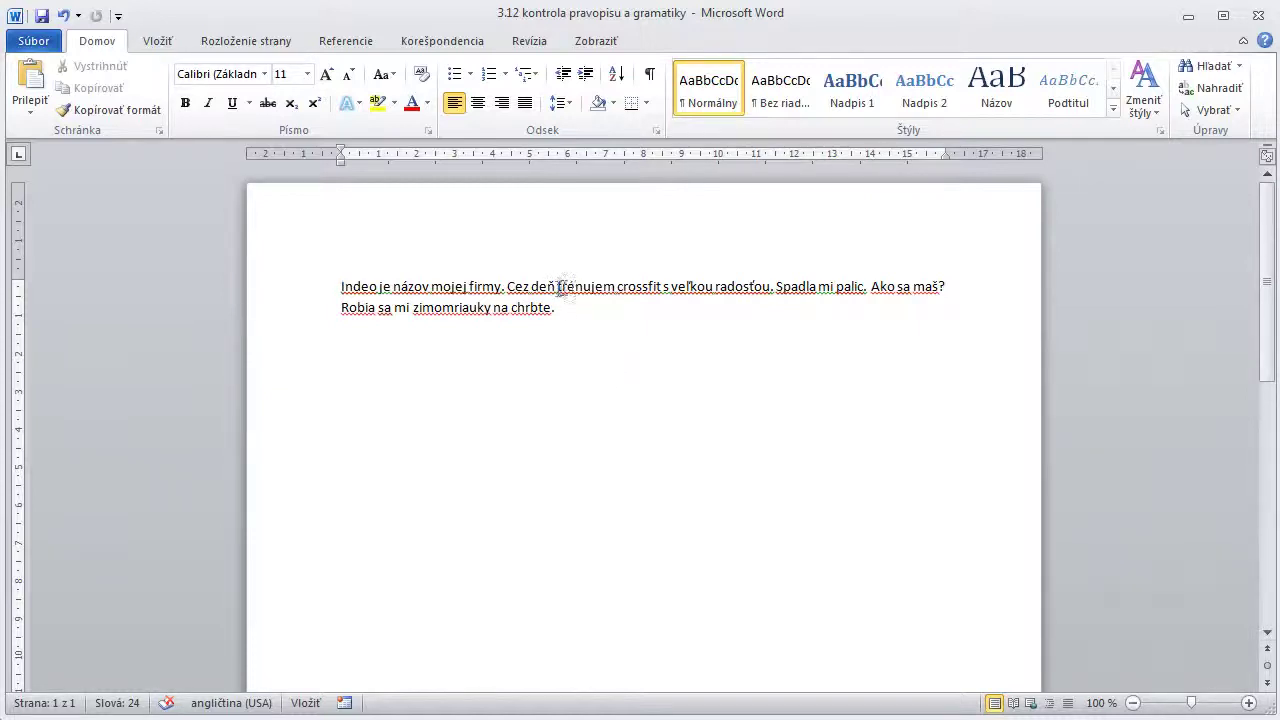
Step: Select the whole paragraph and set it to Nekontrolovať pravopis a gramatiku in Nastaviť jazyk korektúry
left_click_drag(557, 287, 616, 291)
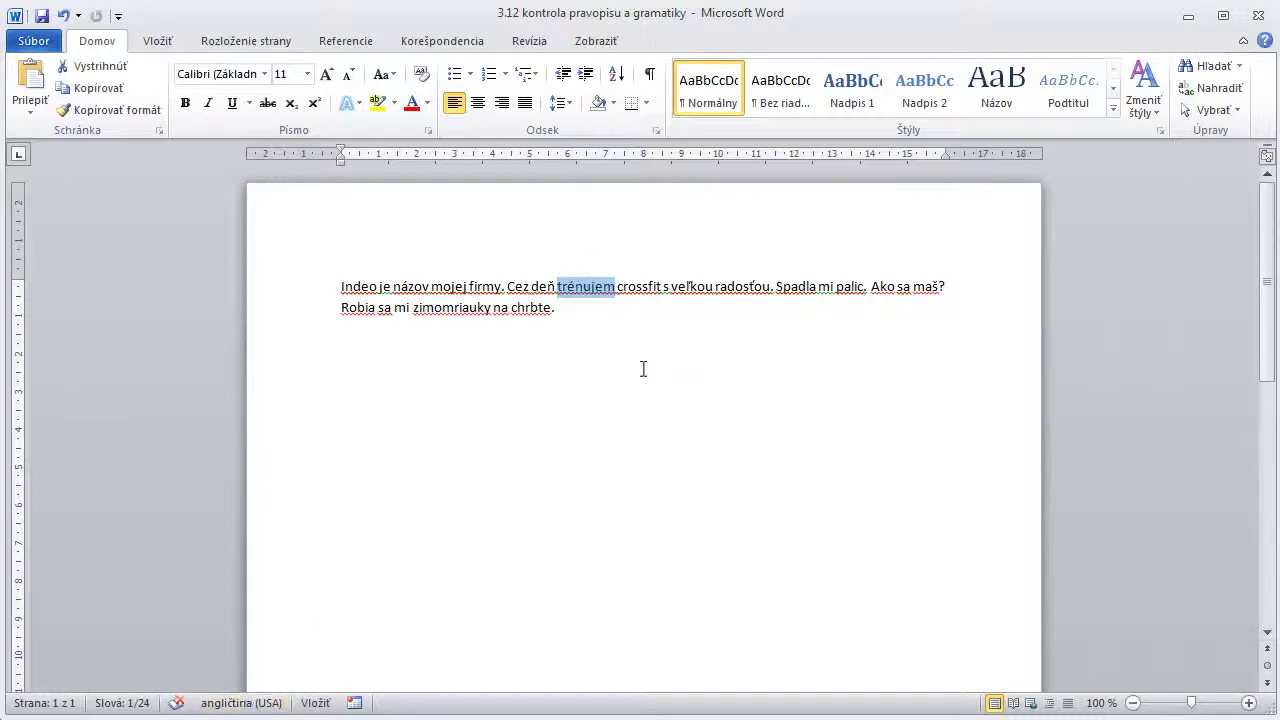
key("ctrl+a")
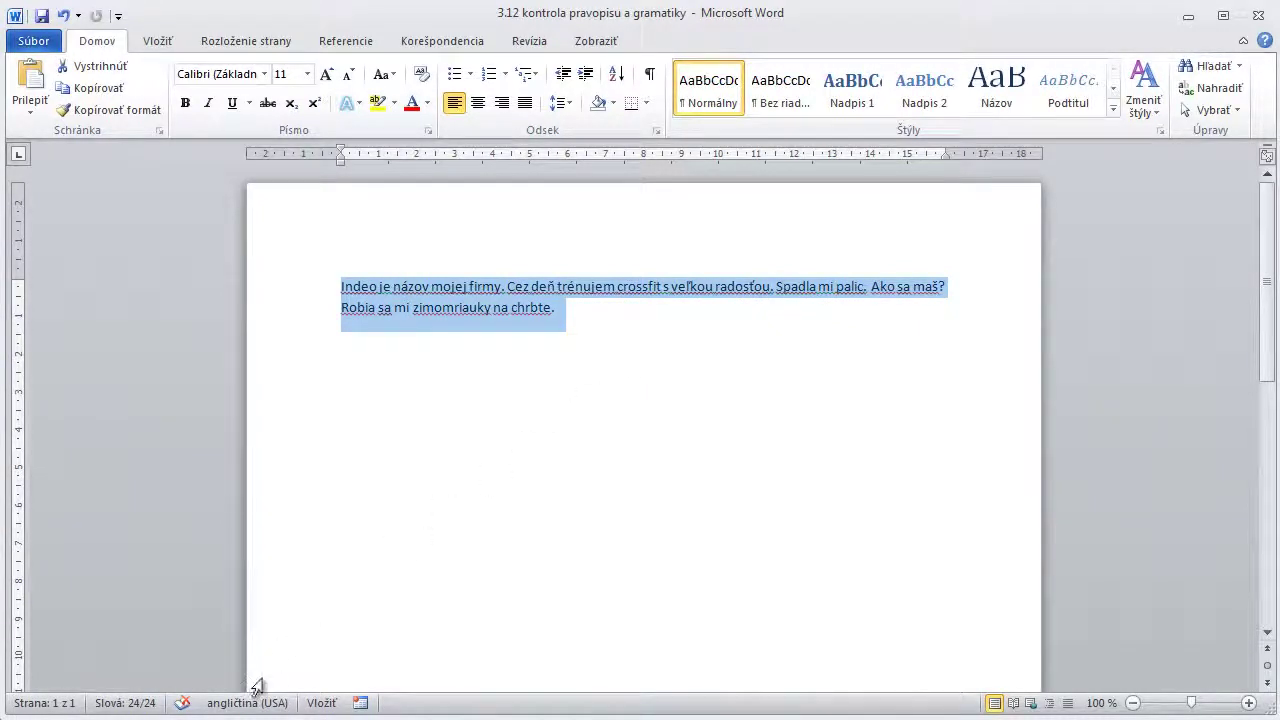
left_click(261, 704)
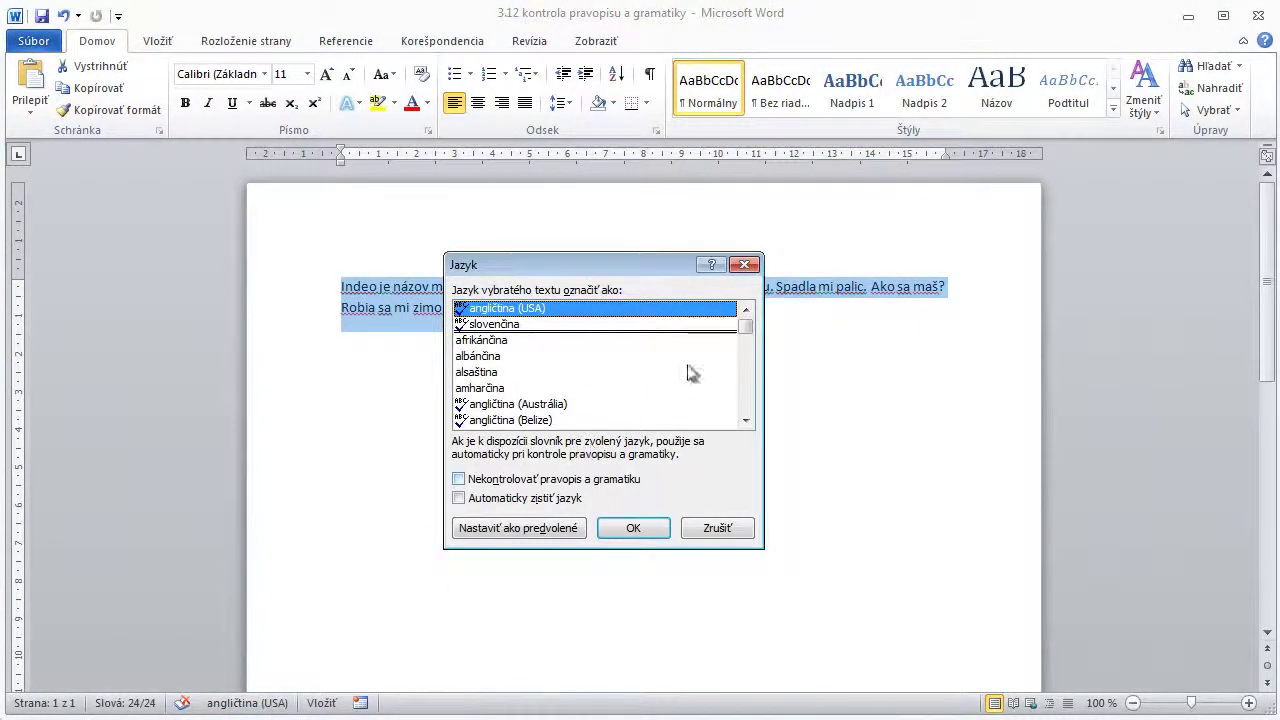
left_click(748, 264)
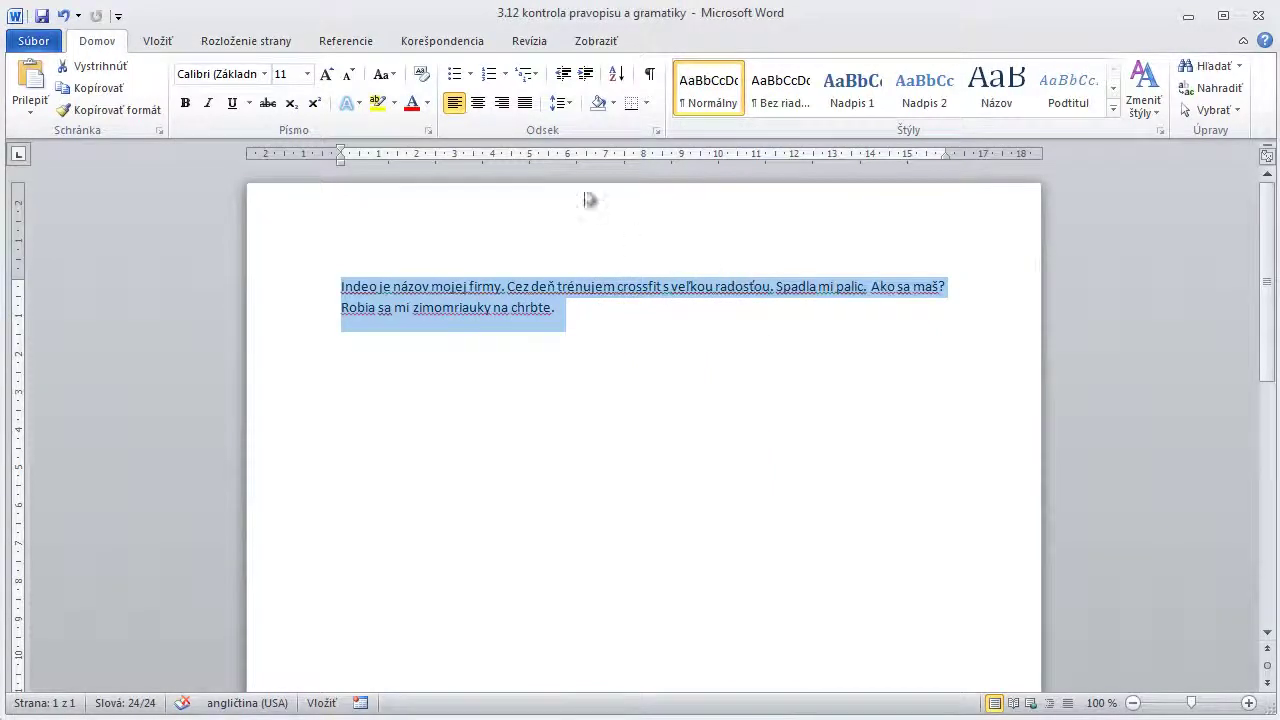
left_click(530, 41)
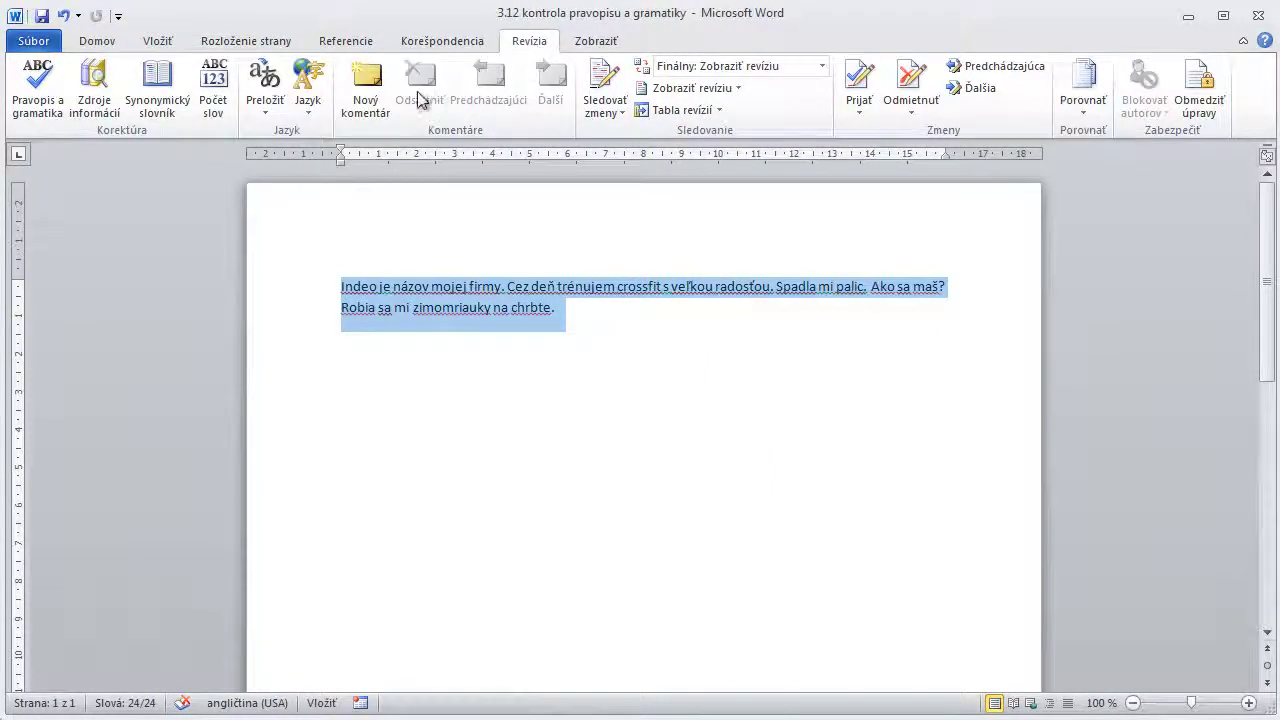
left_click(310, 106)
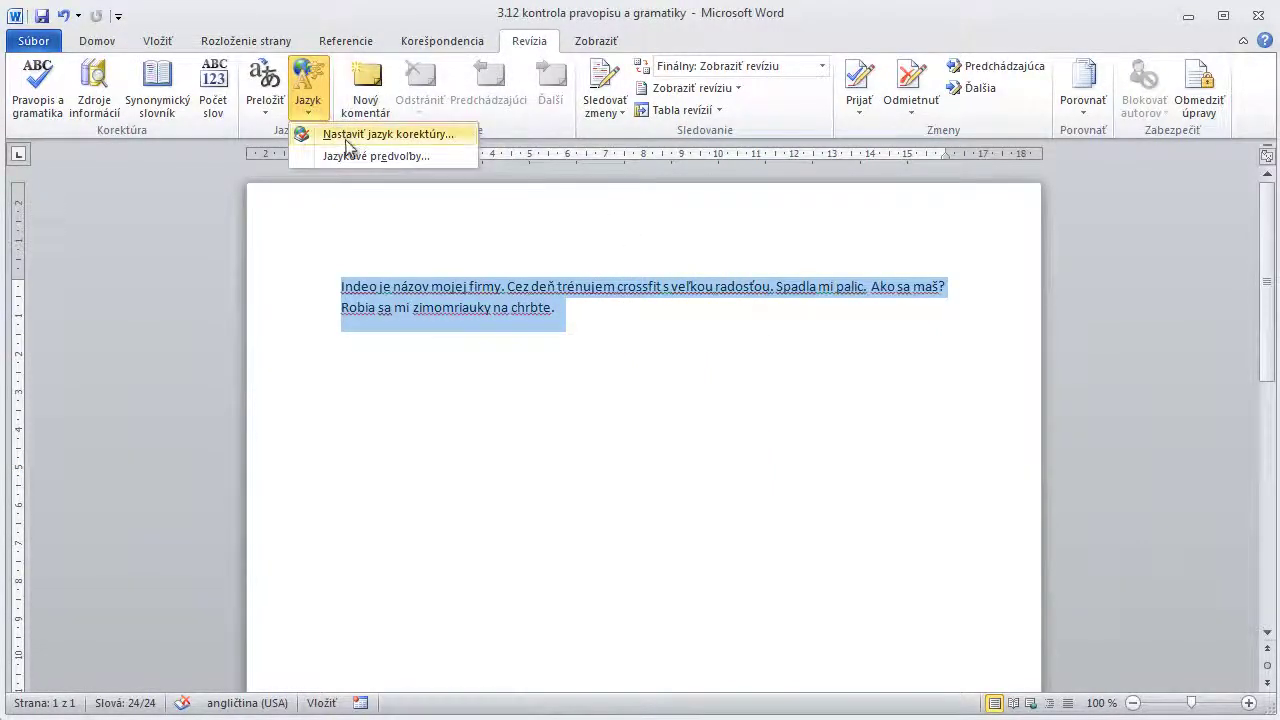
left_click(350, 135)
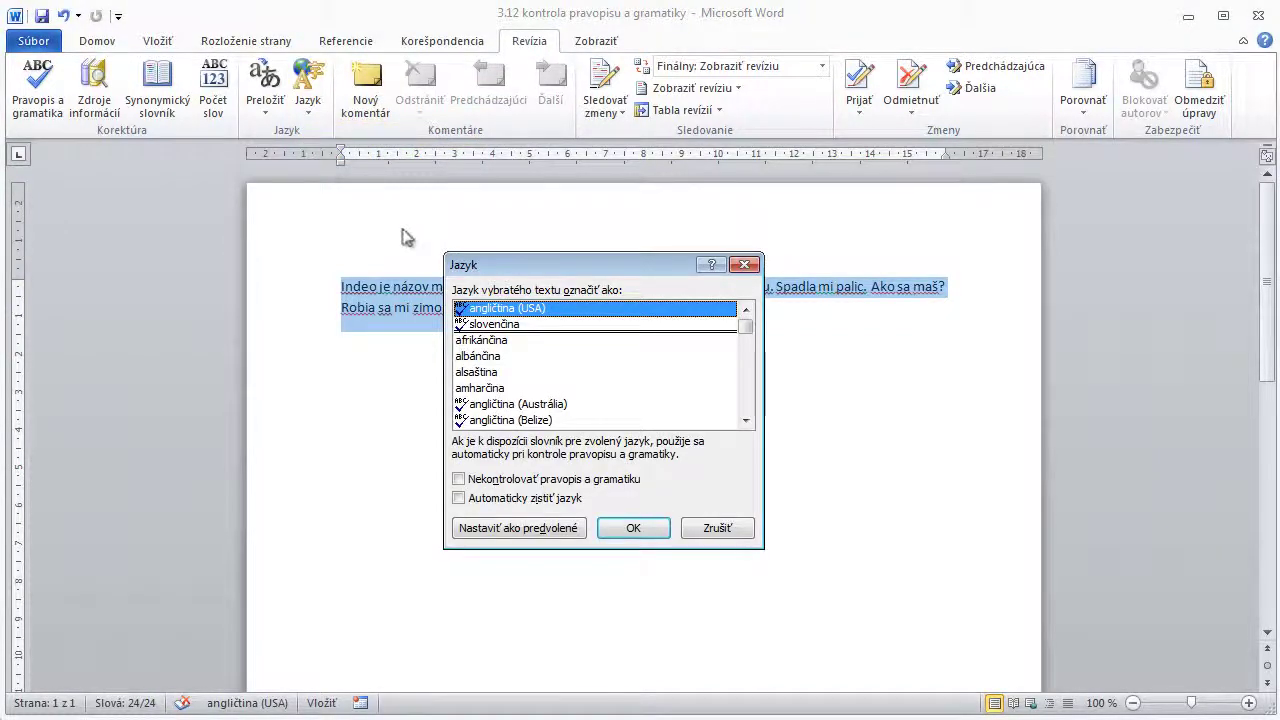
left_click(458, 480)
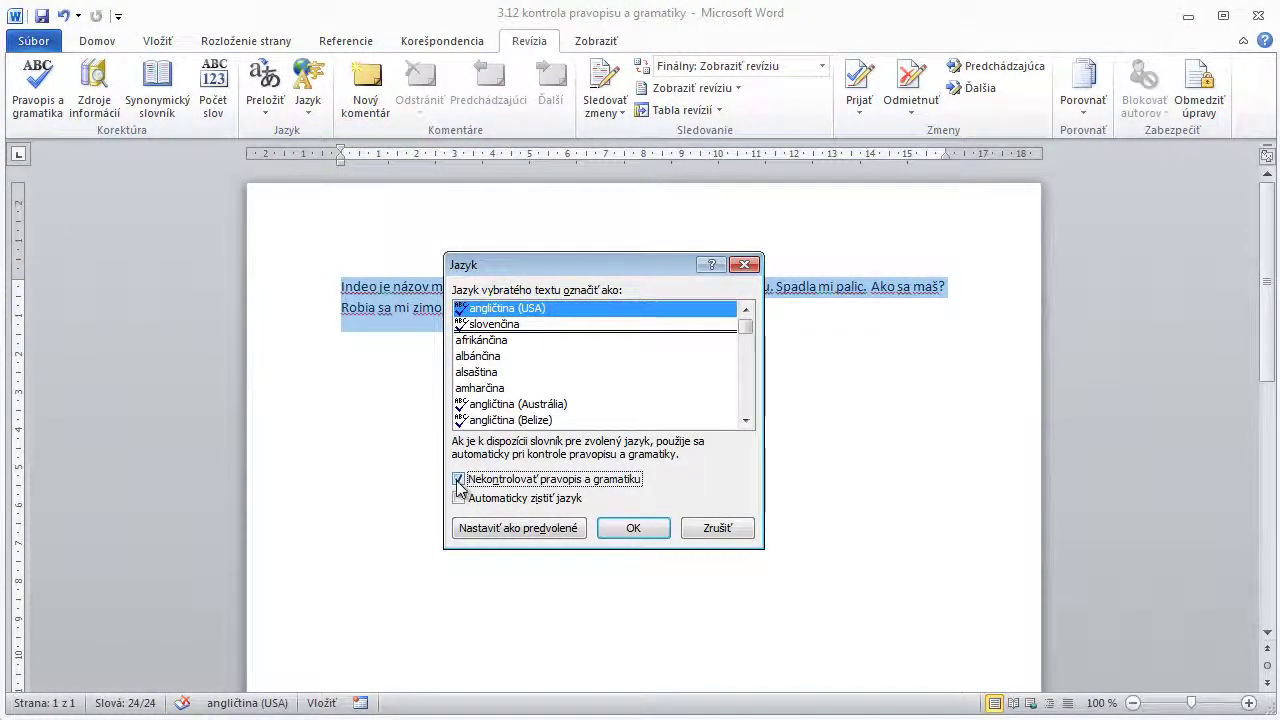
left_click(630, 530)
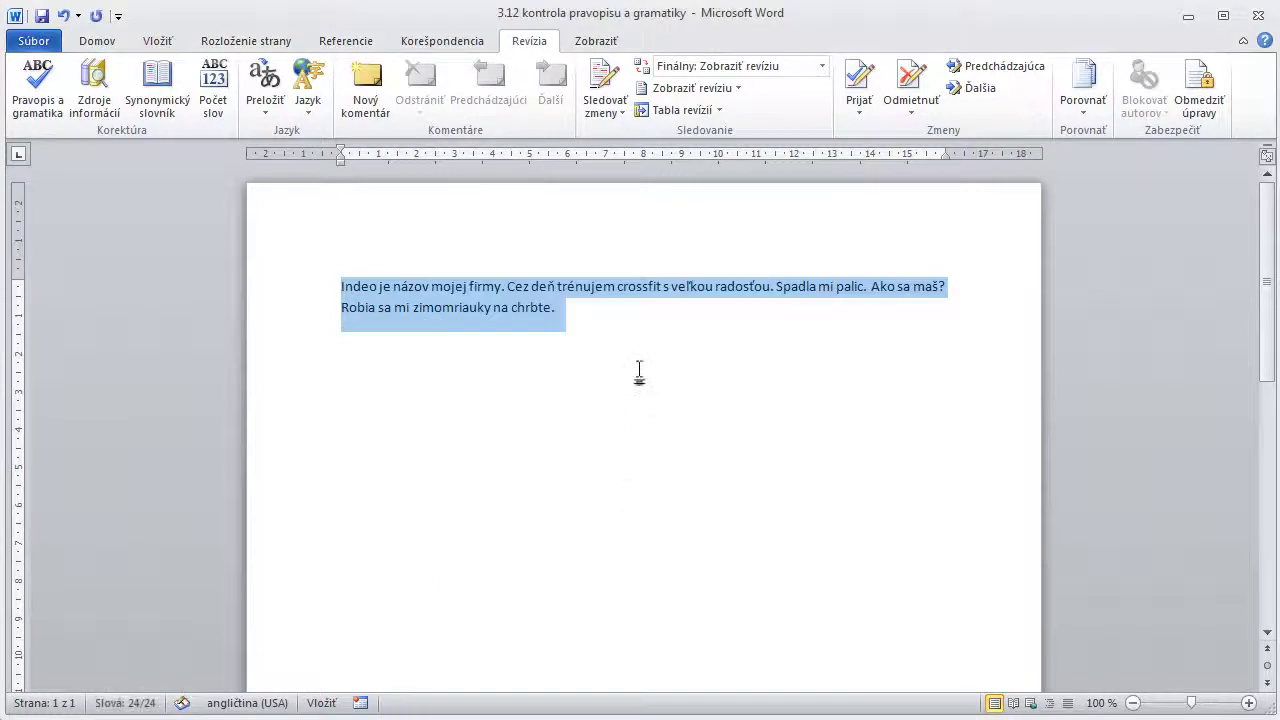
left_click(639, 372)
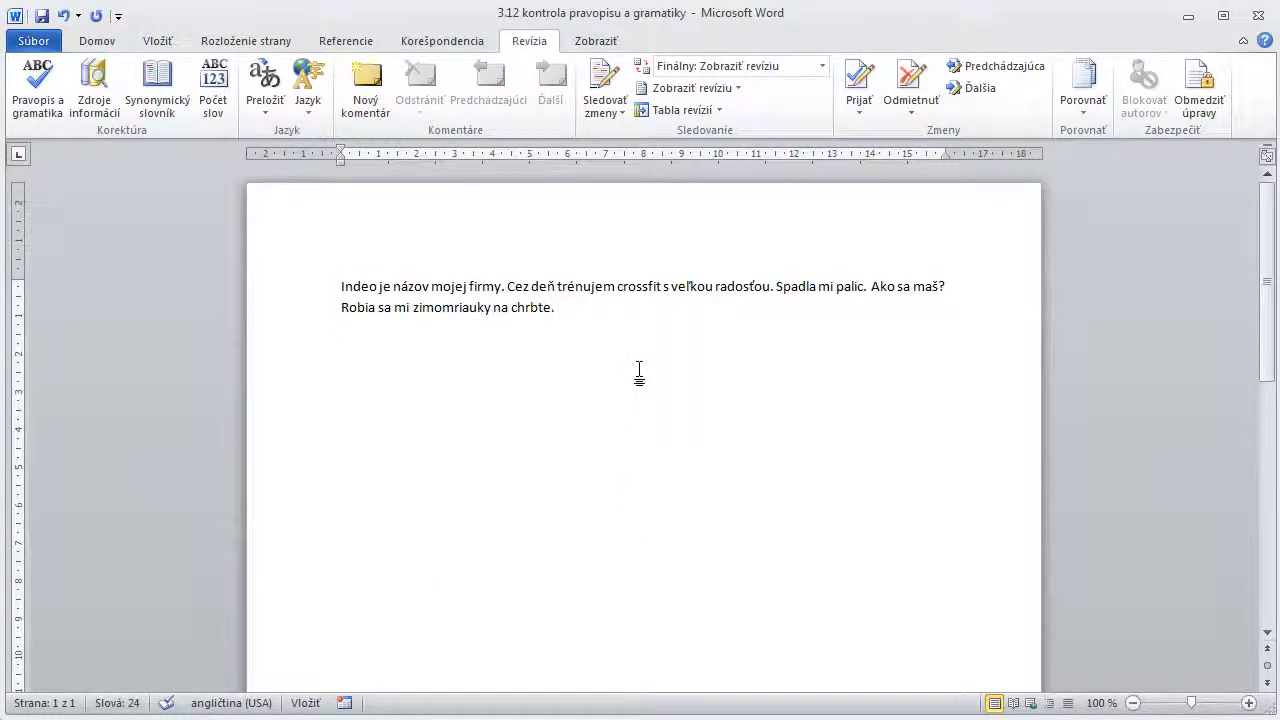
Step: Set the whole paragraph's proofing language to slovenčina with spelling and grammar checking turned back on
key("ctrl+a")
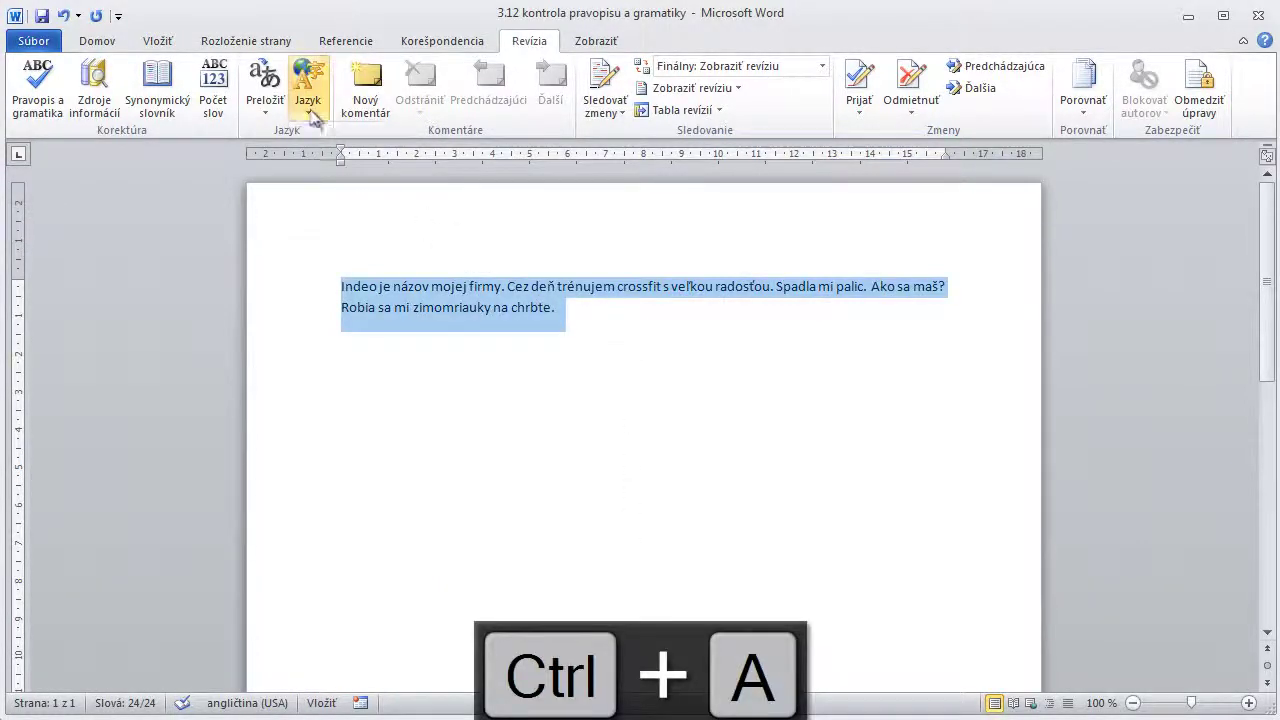
left_click(308, 105)
left_click(328, 135)
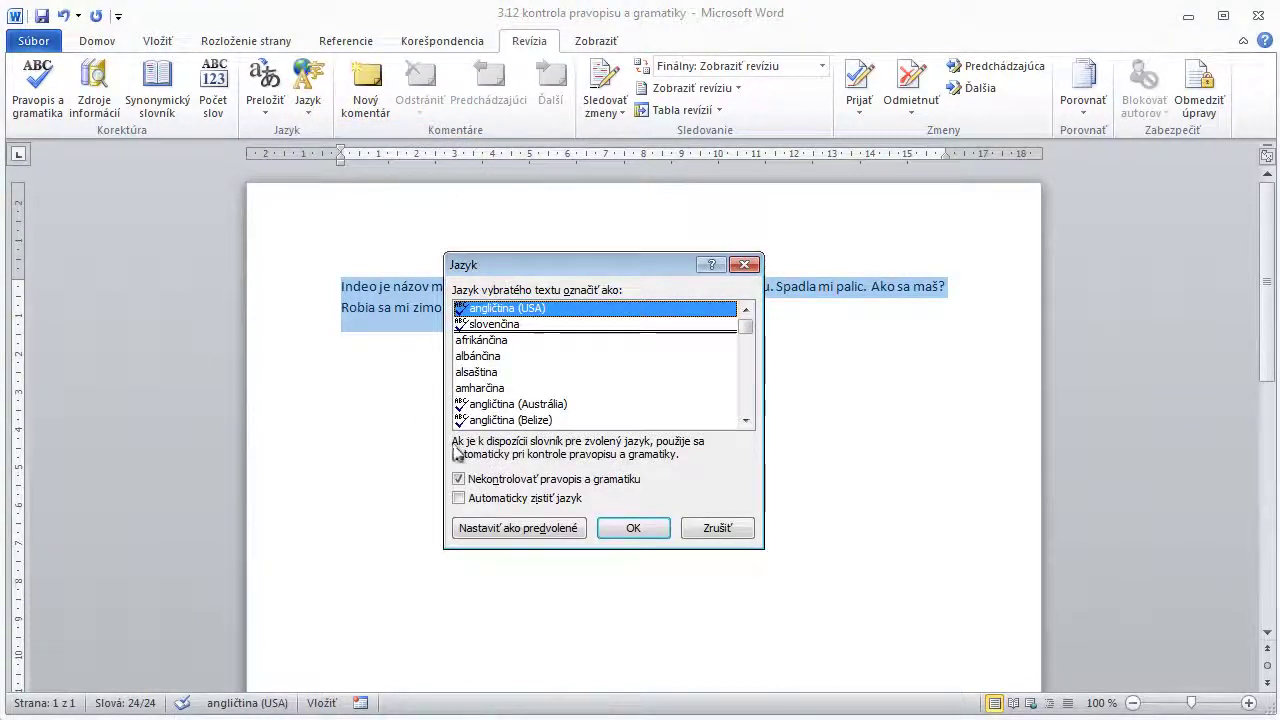
left_click(459, 479)
left_click(495, 324)
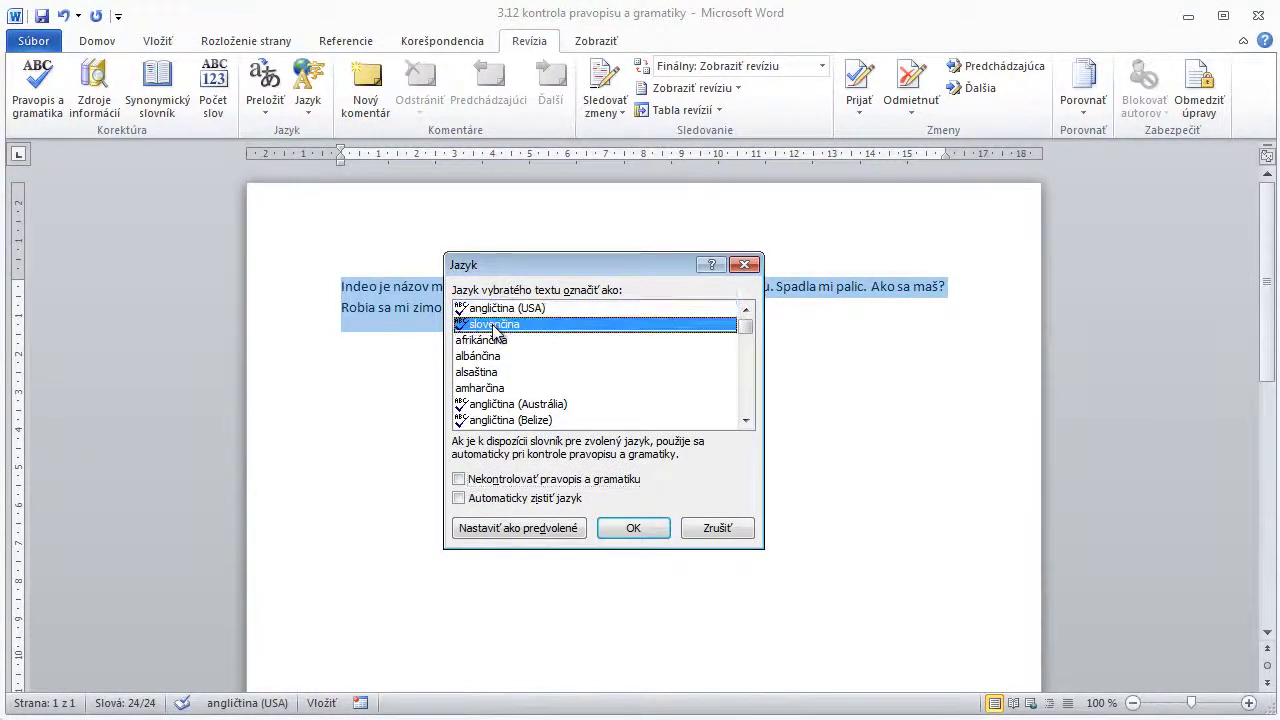
left_click(628, 528)
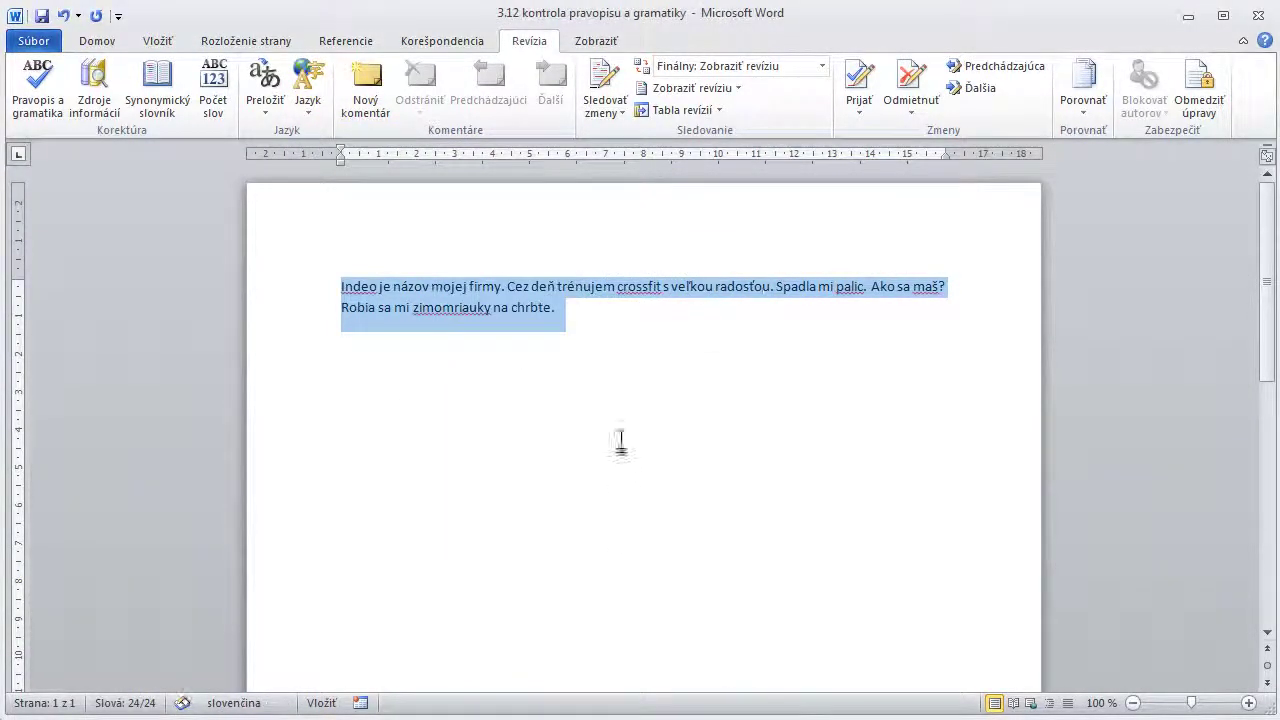
left_click(623, 338)
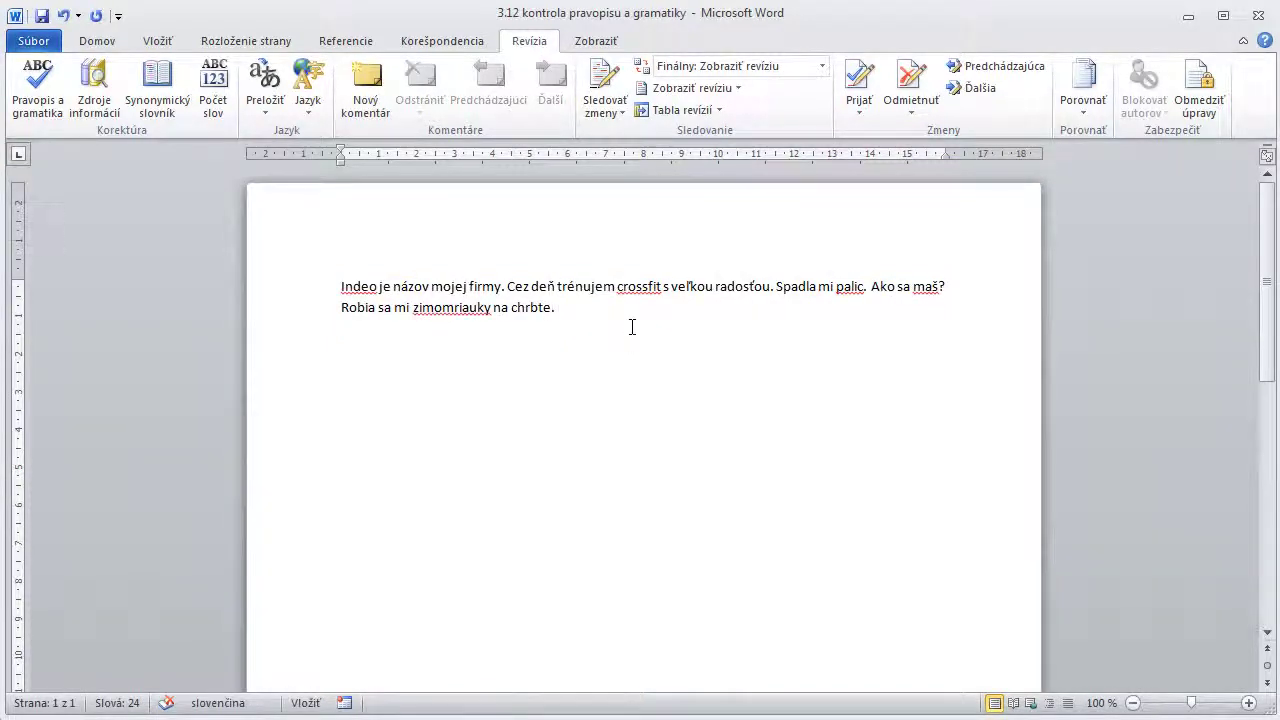
left_click(850, 287)
left_click(168, 705)
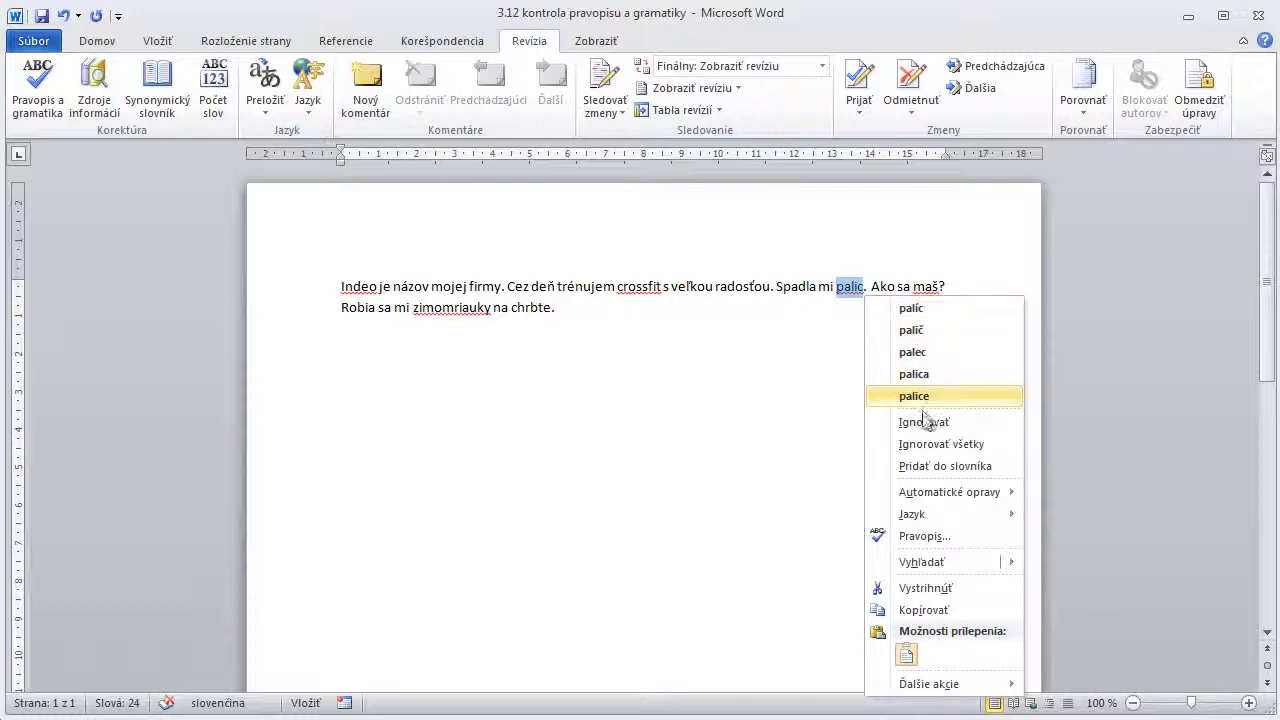
left_click(493, 454)
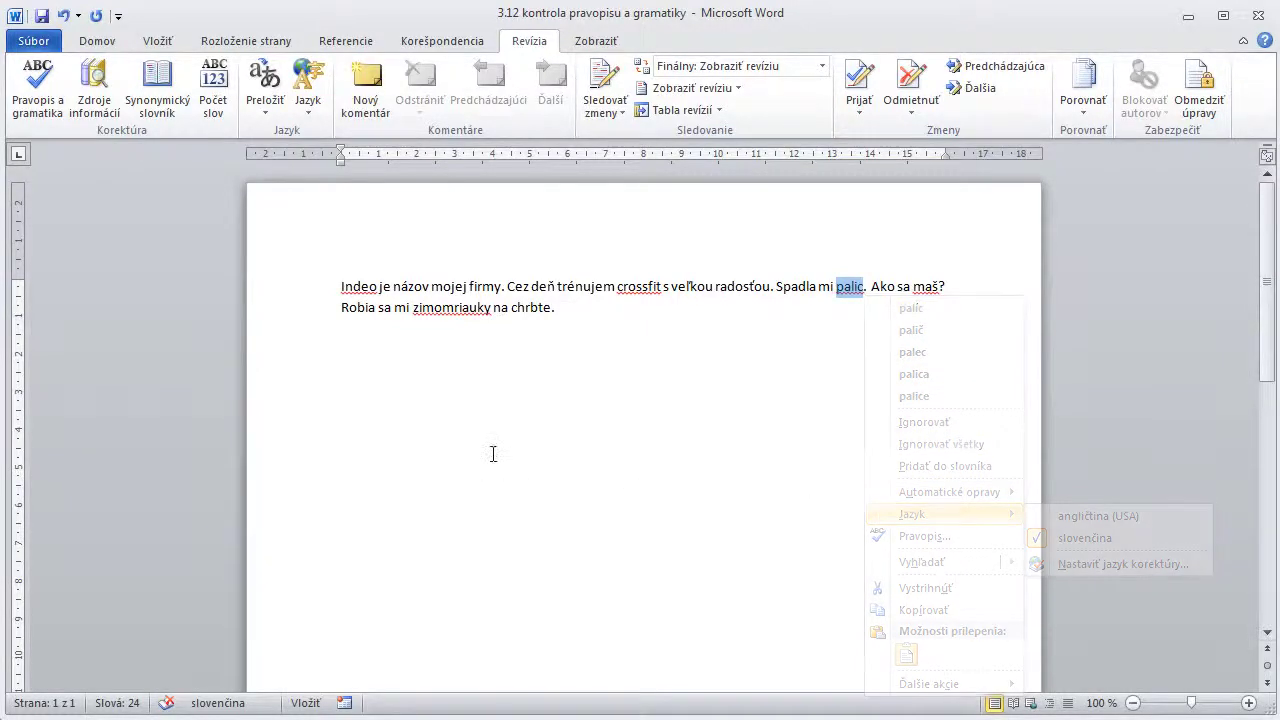
left_click(340, 289)
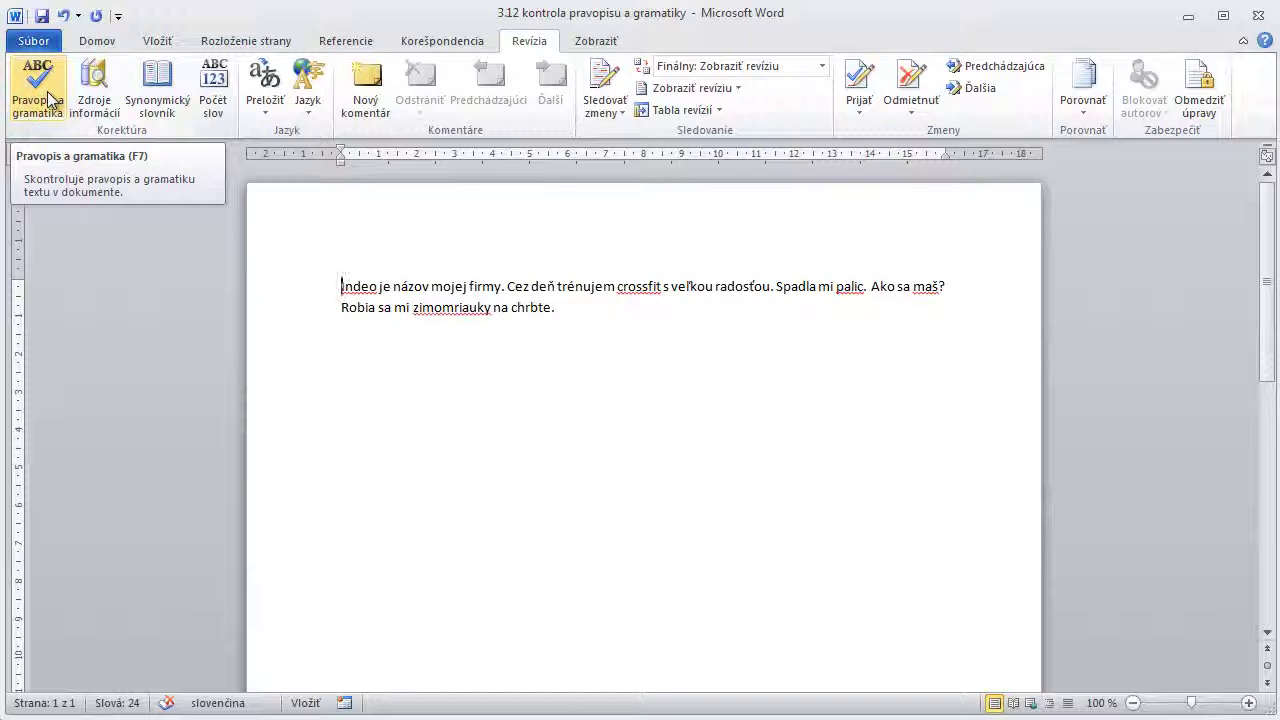
Step: Run the Pravopis a gramatika check and add Indeo to the dictionary
left_click(47, 91)
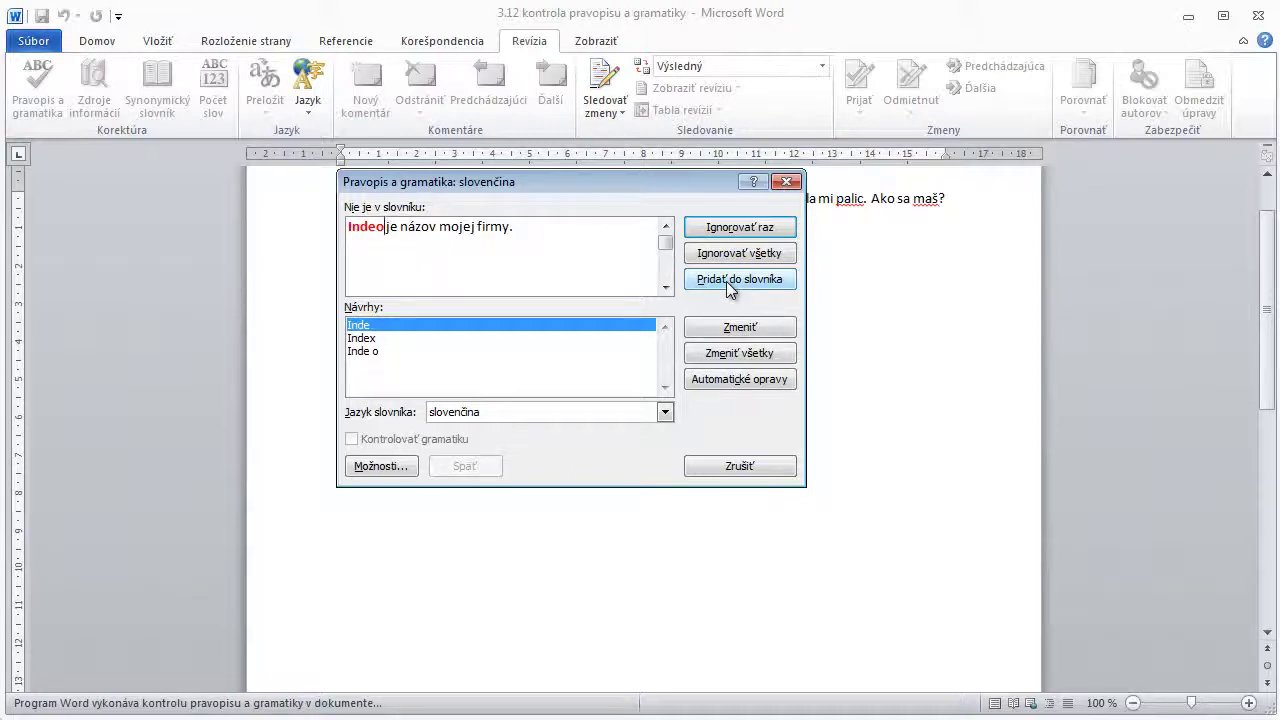
left_click(726, 281)
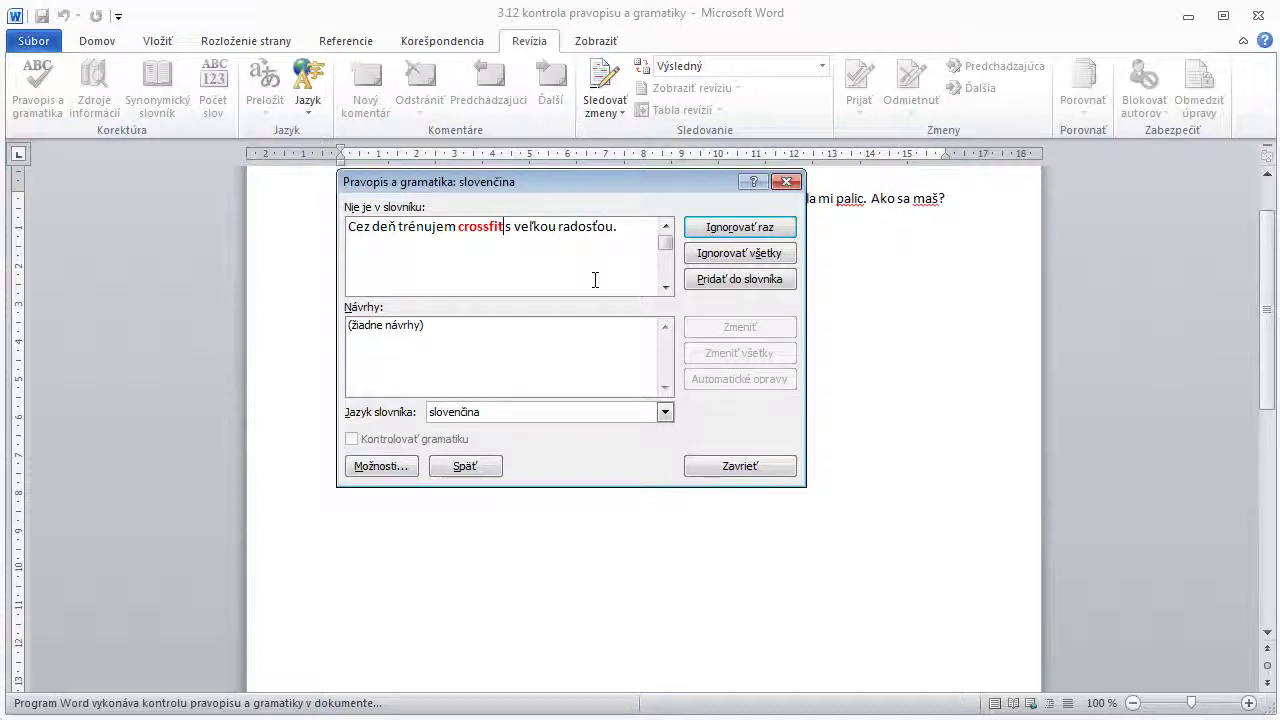
Step: Ignore crossfit once and pick palica from the Návrhy suggestions for palic
left_click(714, 227)
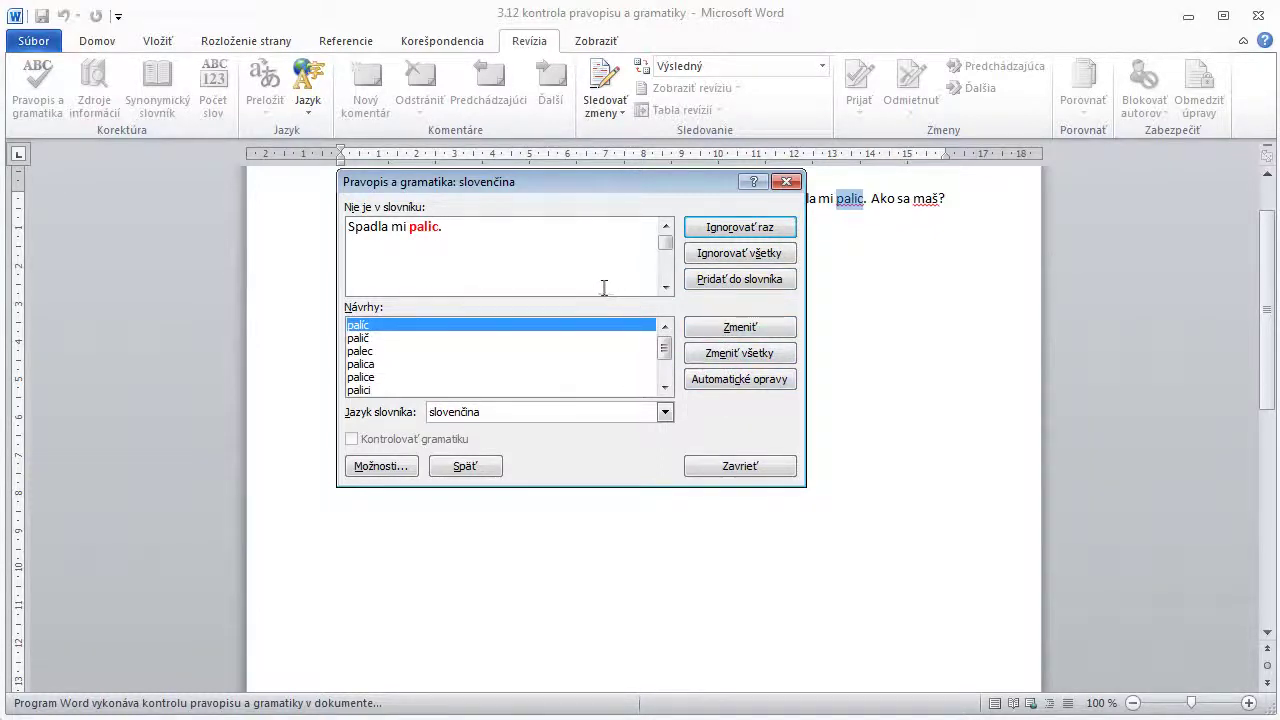
left_click(372, 364)
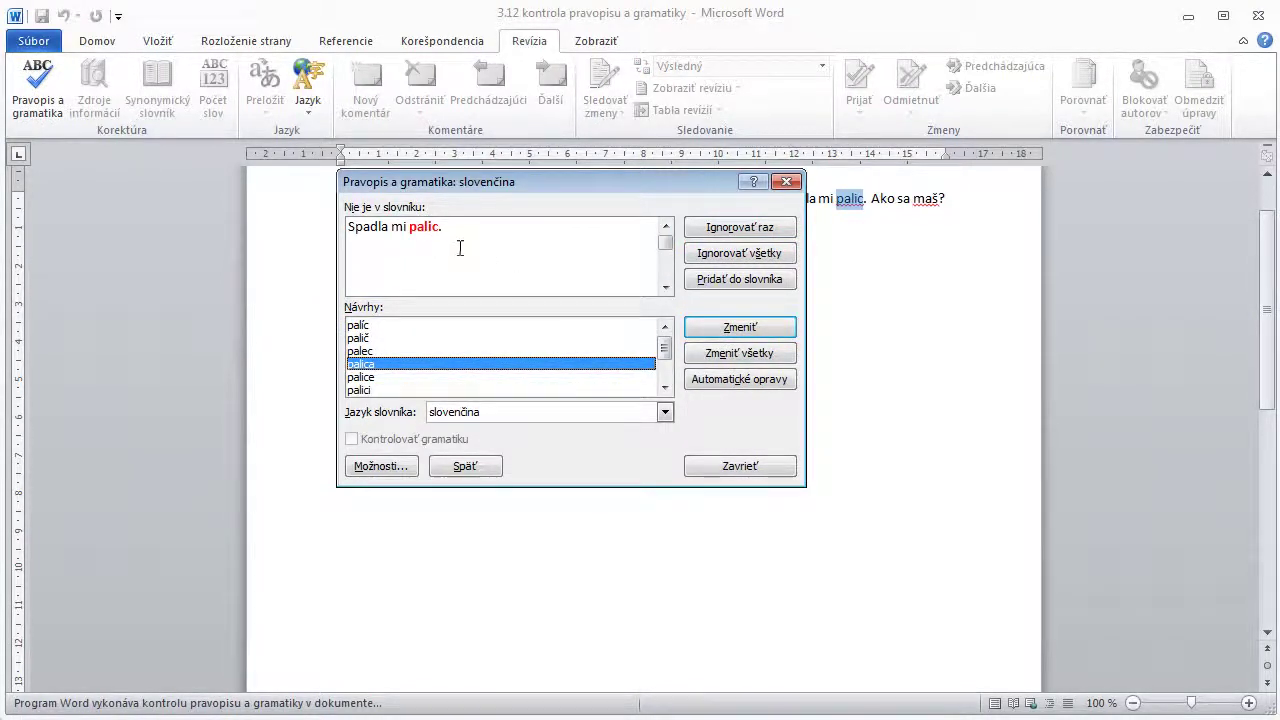
Step: Change all palic to palica, then correct maš to máš through Automatické opravy, answering Áno
left_click(729, 356)
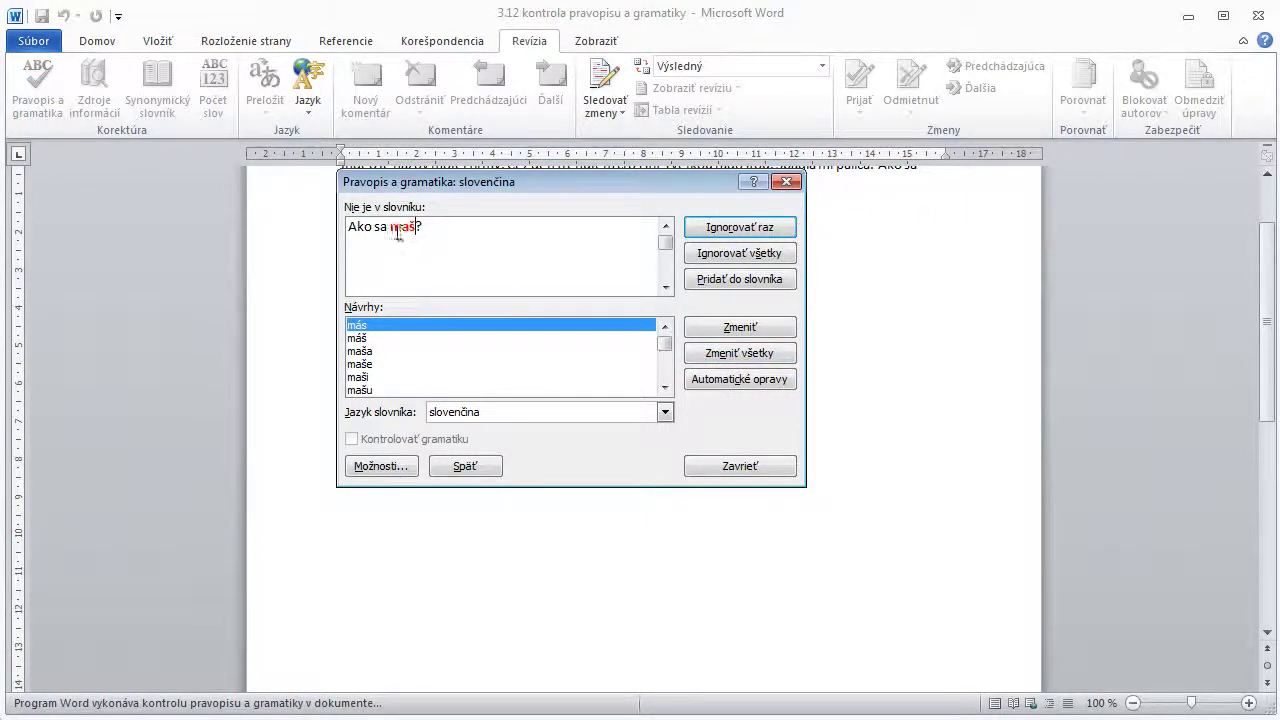
left_click(360, 338)
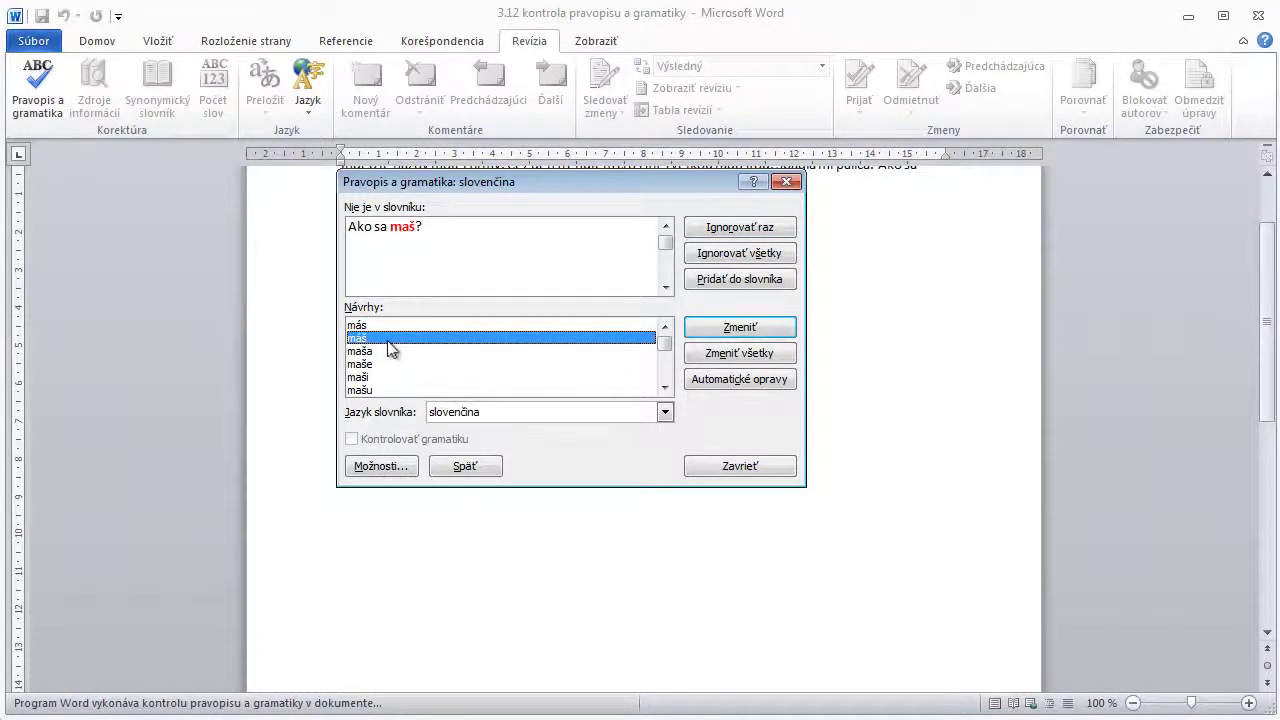
left_click(732, 380)
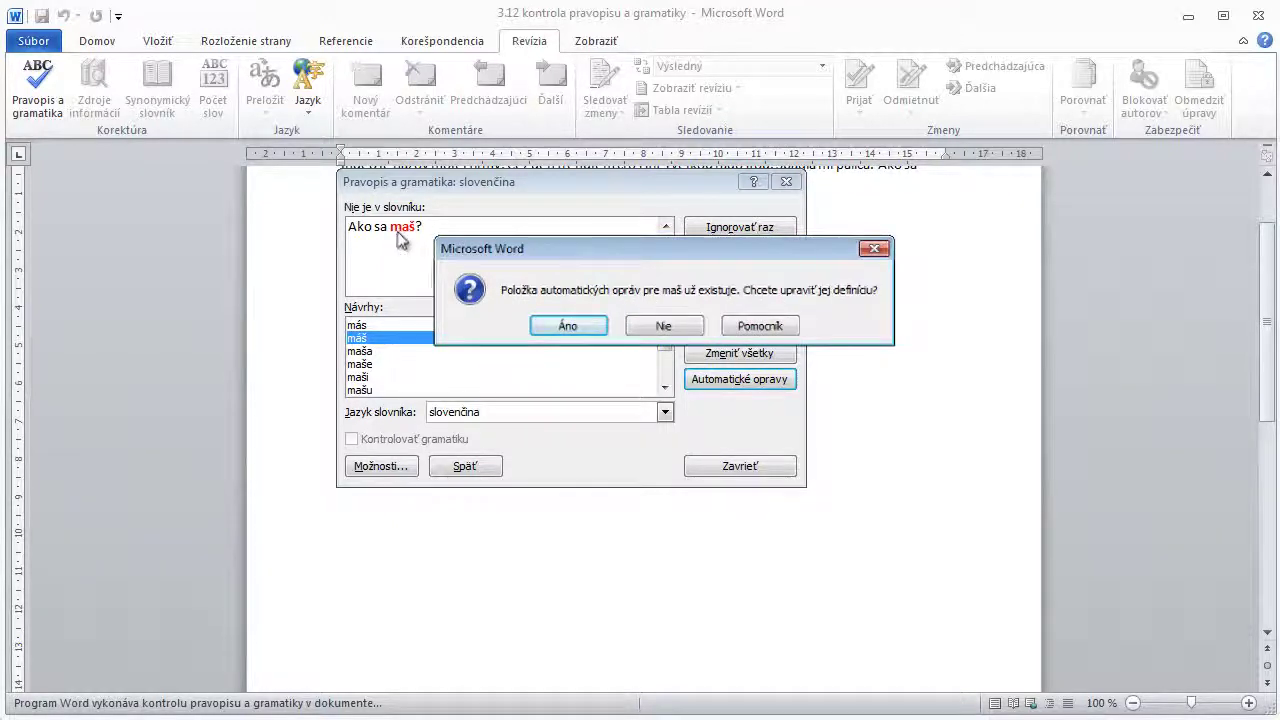
left_click(555, 332)
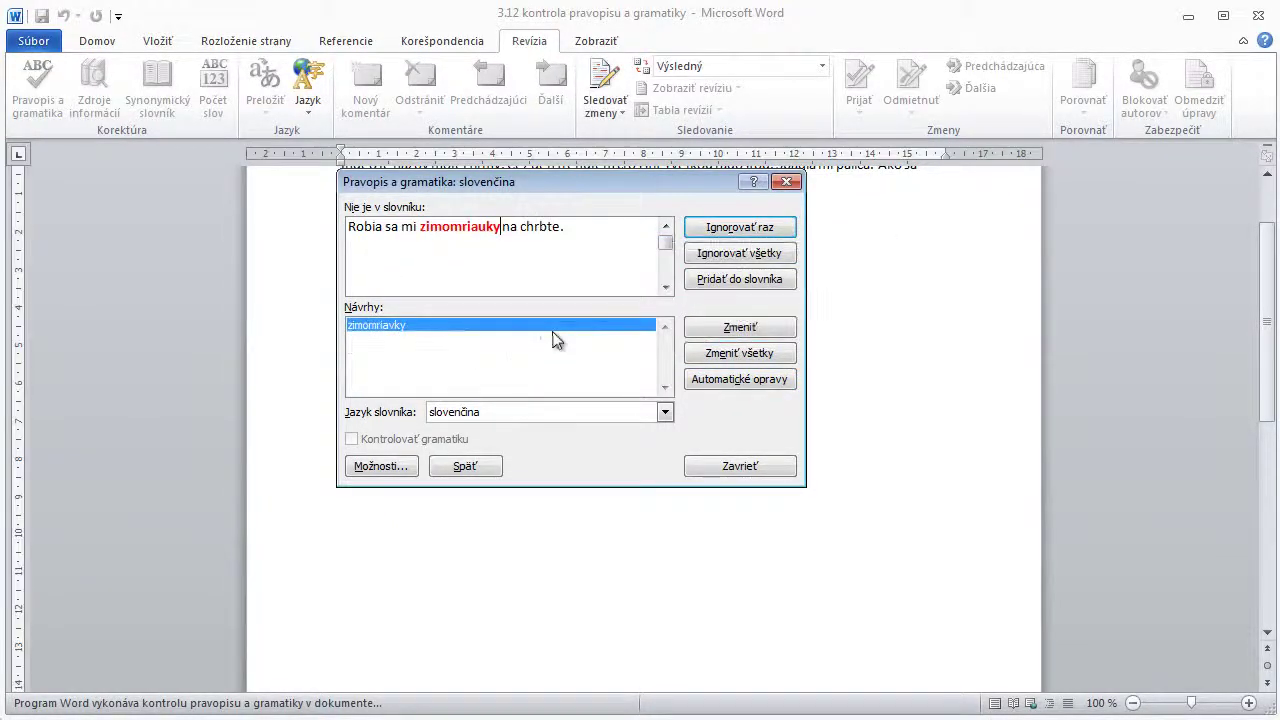
Step: Change zimomriauky to zimomriavky, dismiss the check-complete message, and select the whole paragraph
left_click(743, 329)
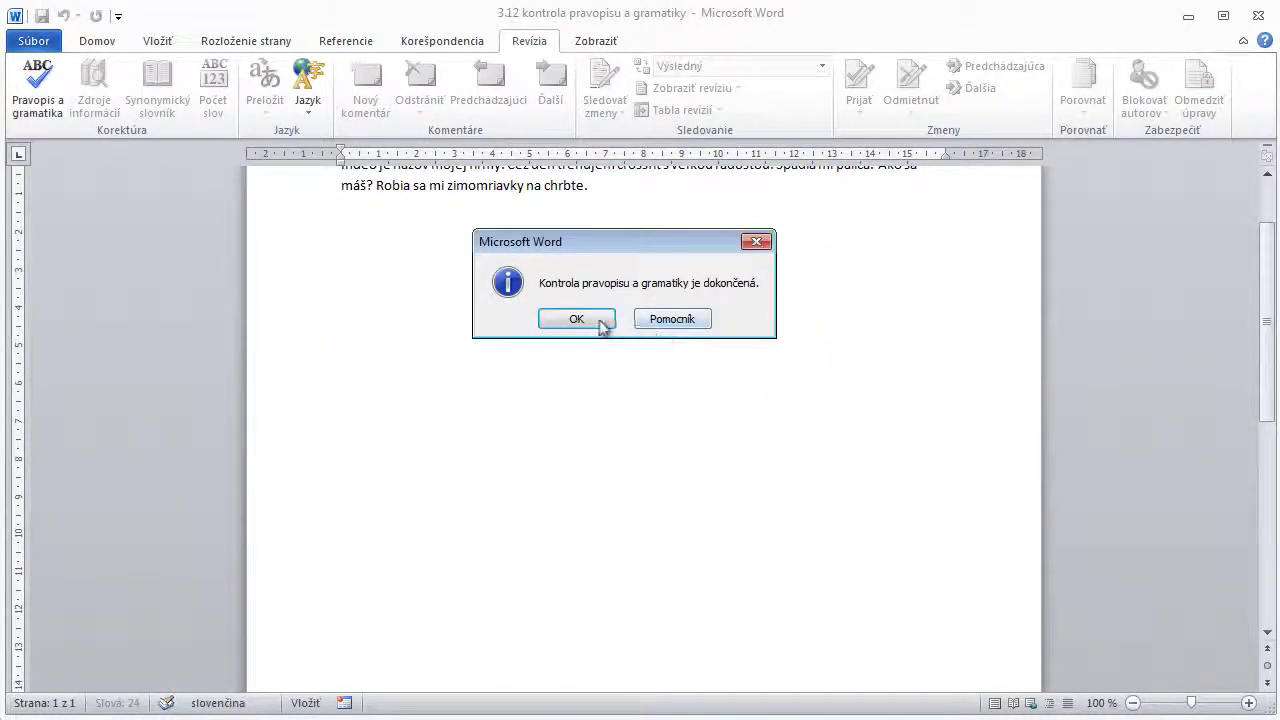
left_click(592, 318)
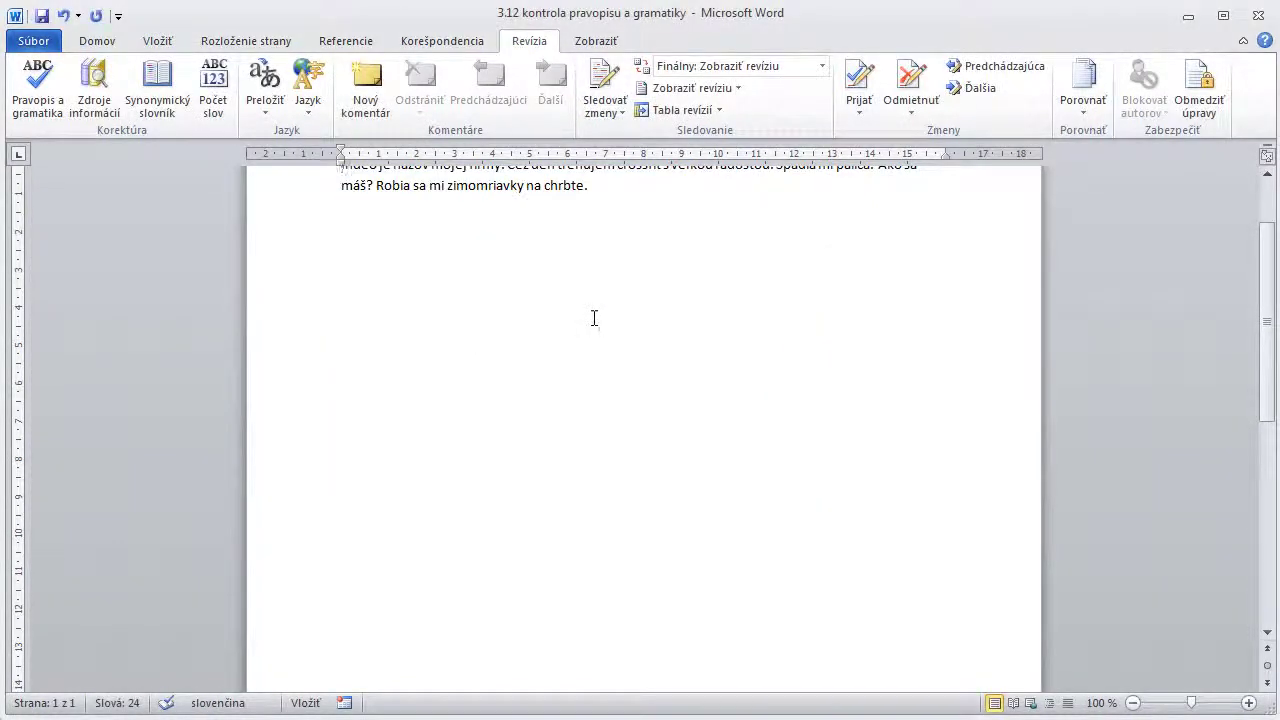
scroll(594, 317, "up", 2)
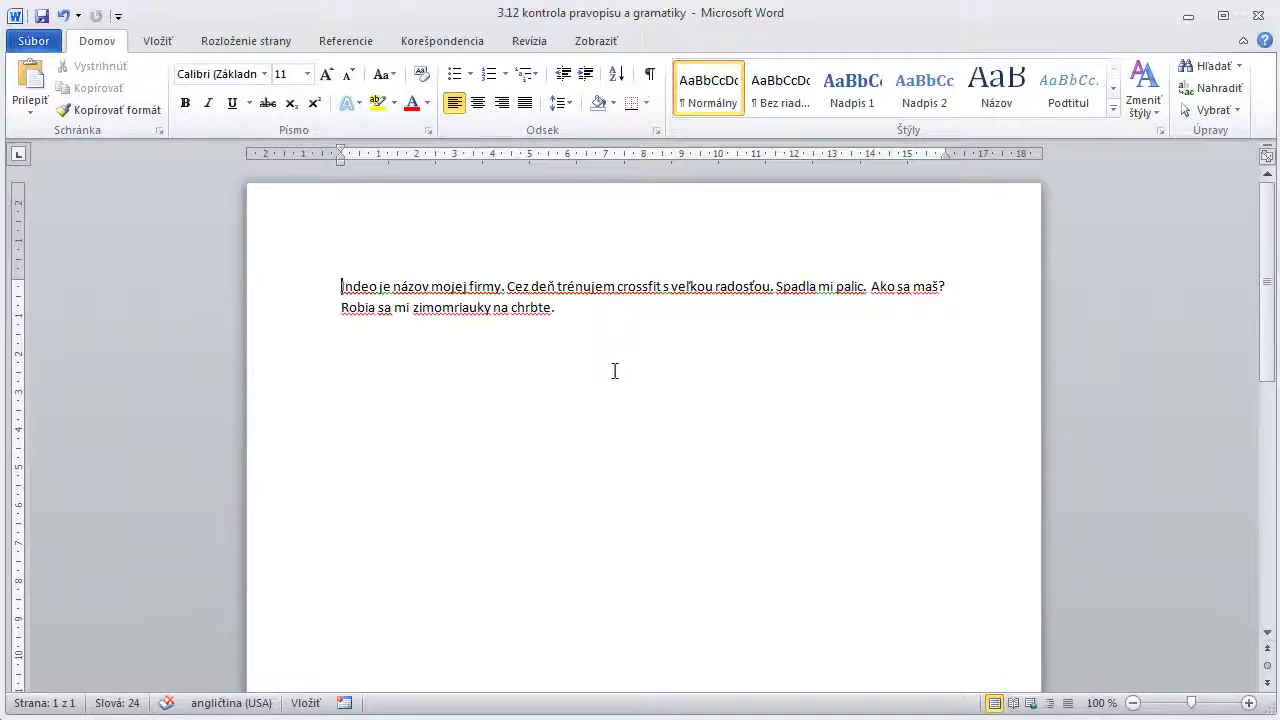
left_click_drag(557, 287, 616, 290)
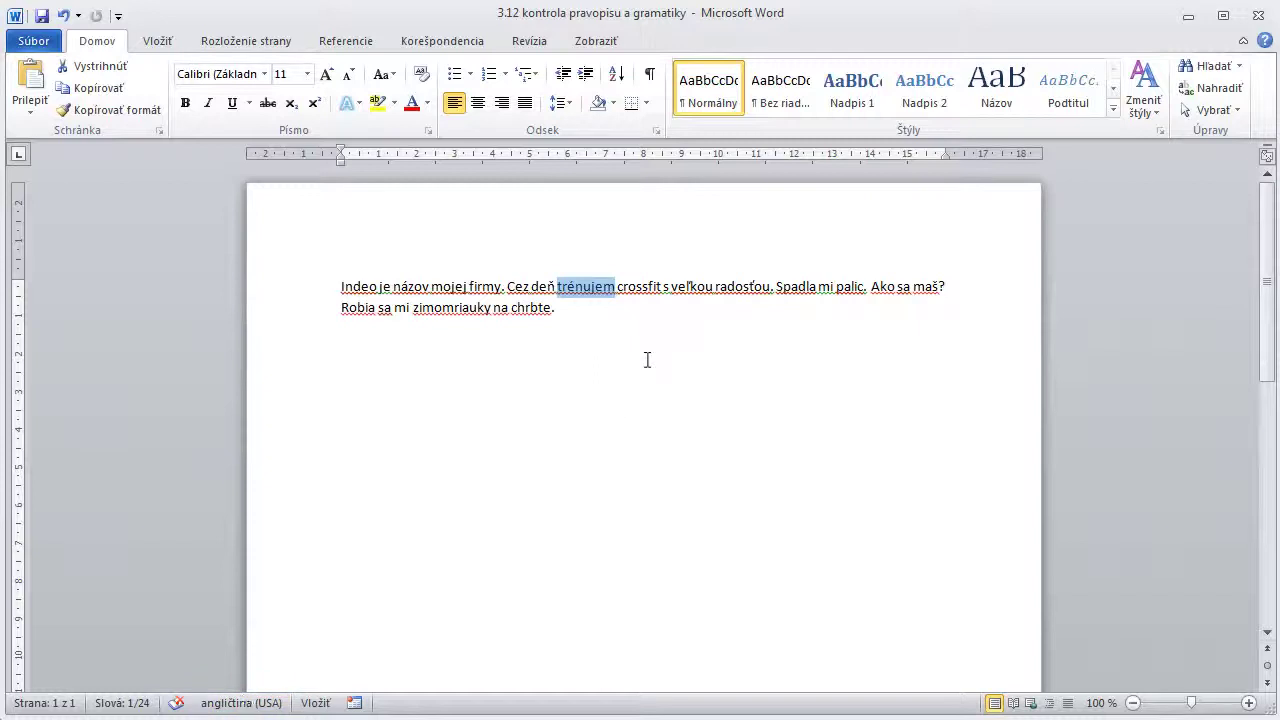
key("ctrl+a")
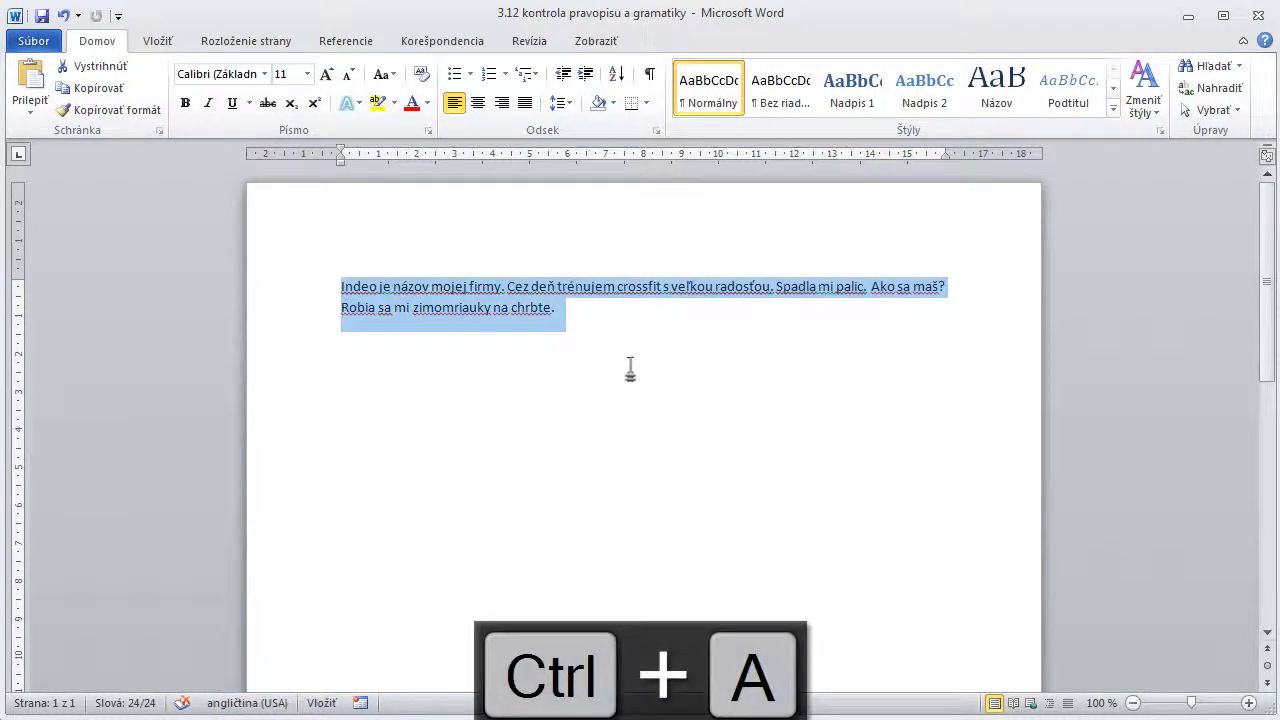
Step: Set the selected paragraph to Nekontrolovať pravopis a gramatiku in Nastaviť jazyk korektúry
left_click(247, 703)
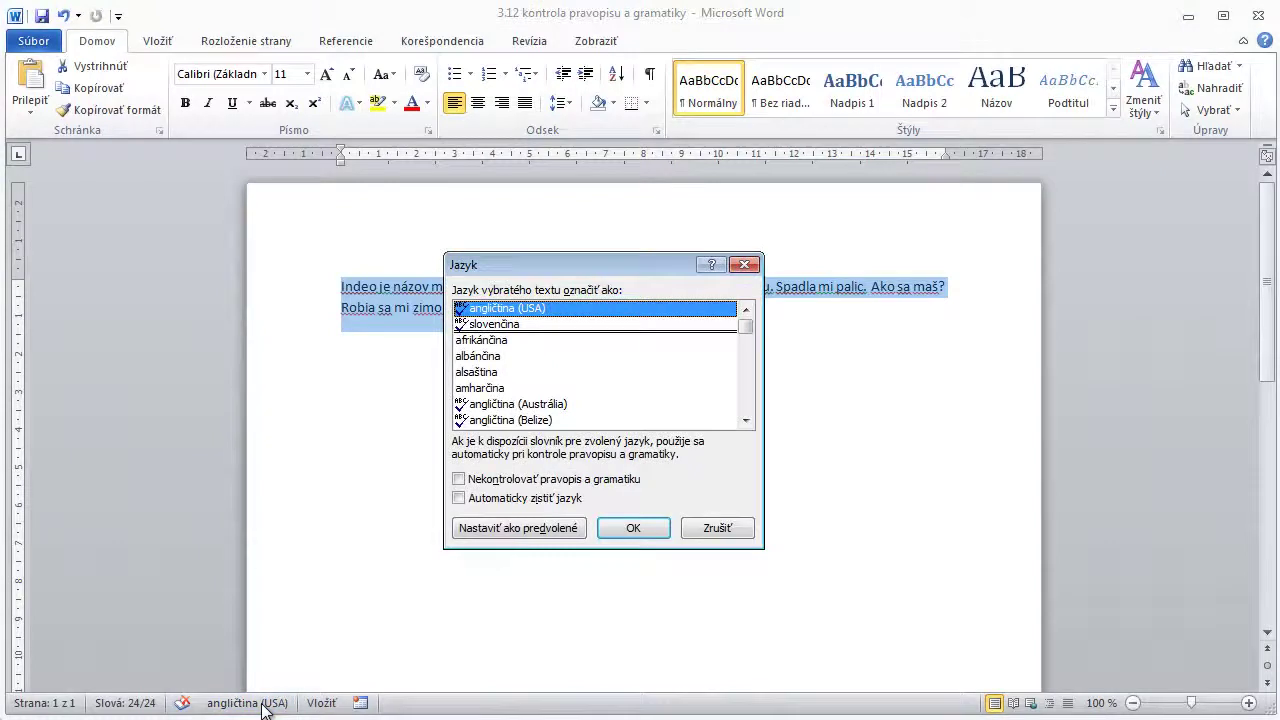
left_click(745, 265)
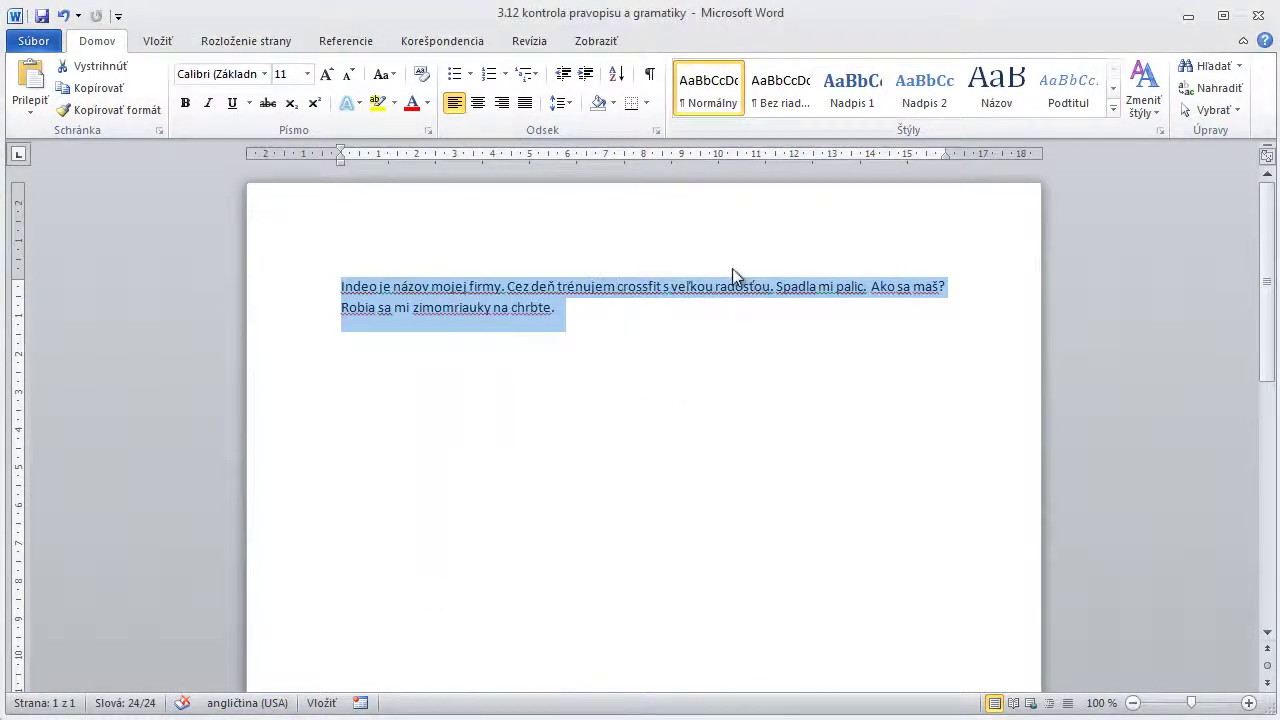
left_click(537, 48)
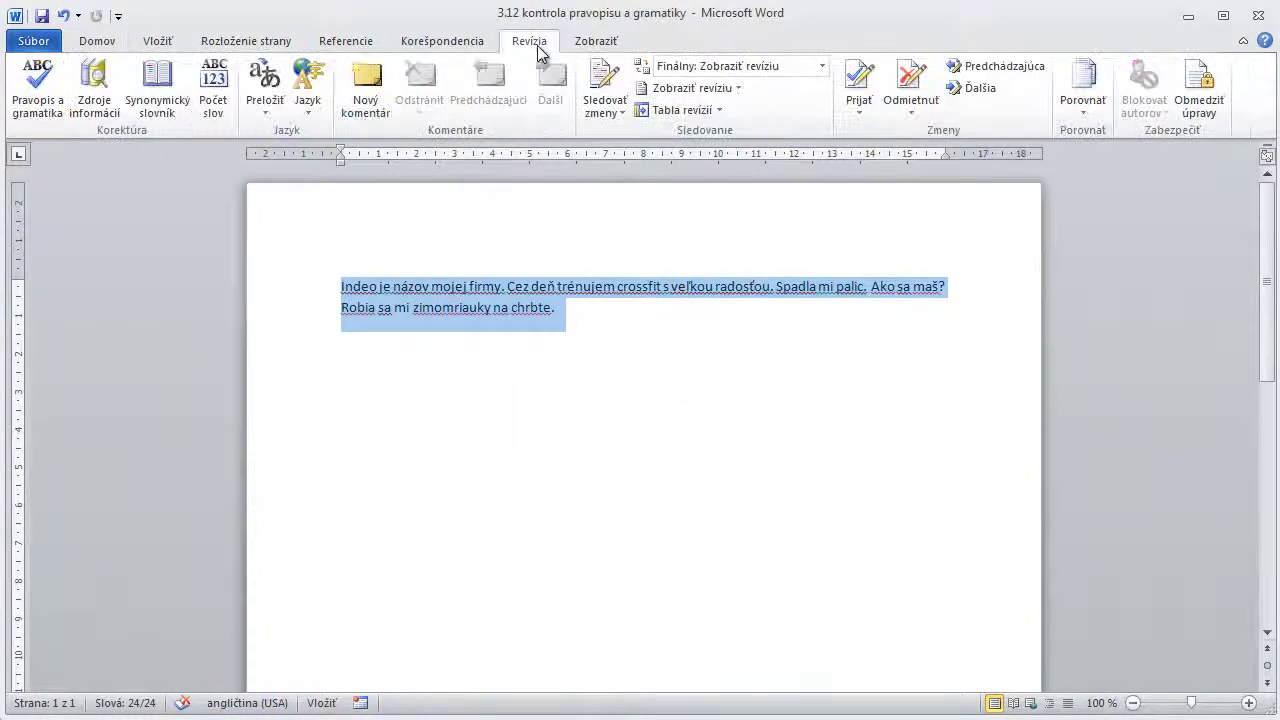
left_click(312, 110)
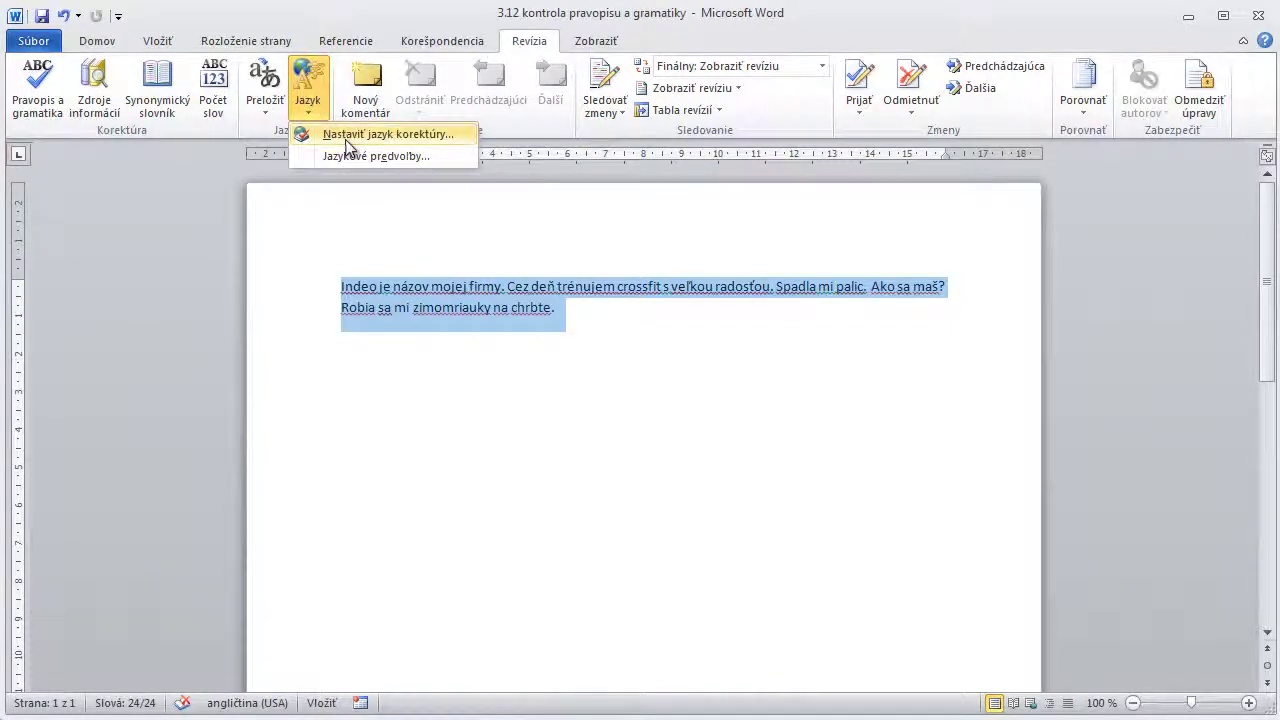
left_click(349, 137)
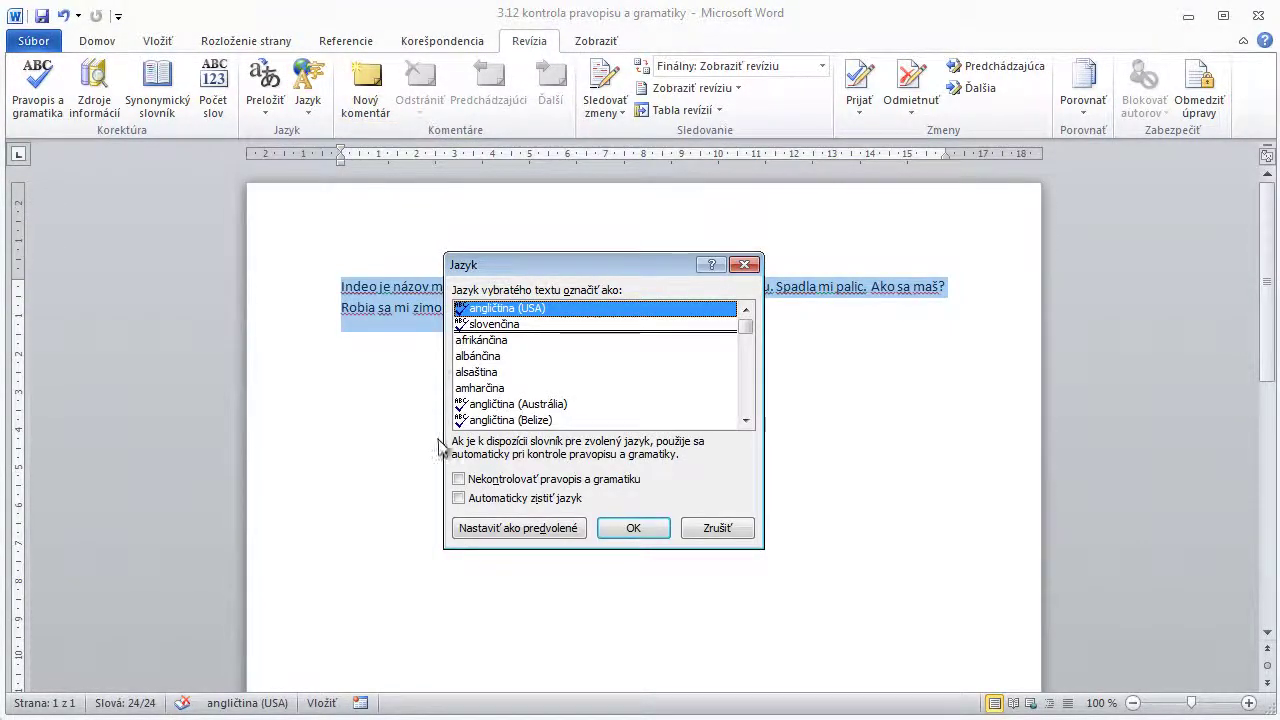
left_click(458, 482)
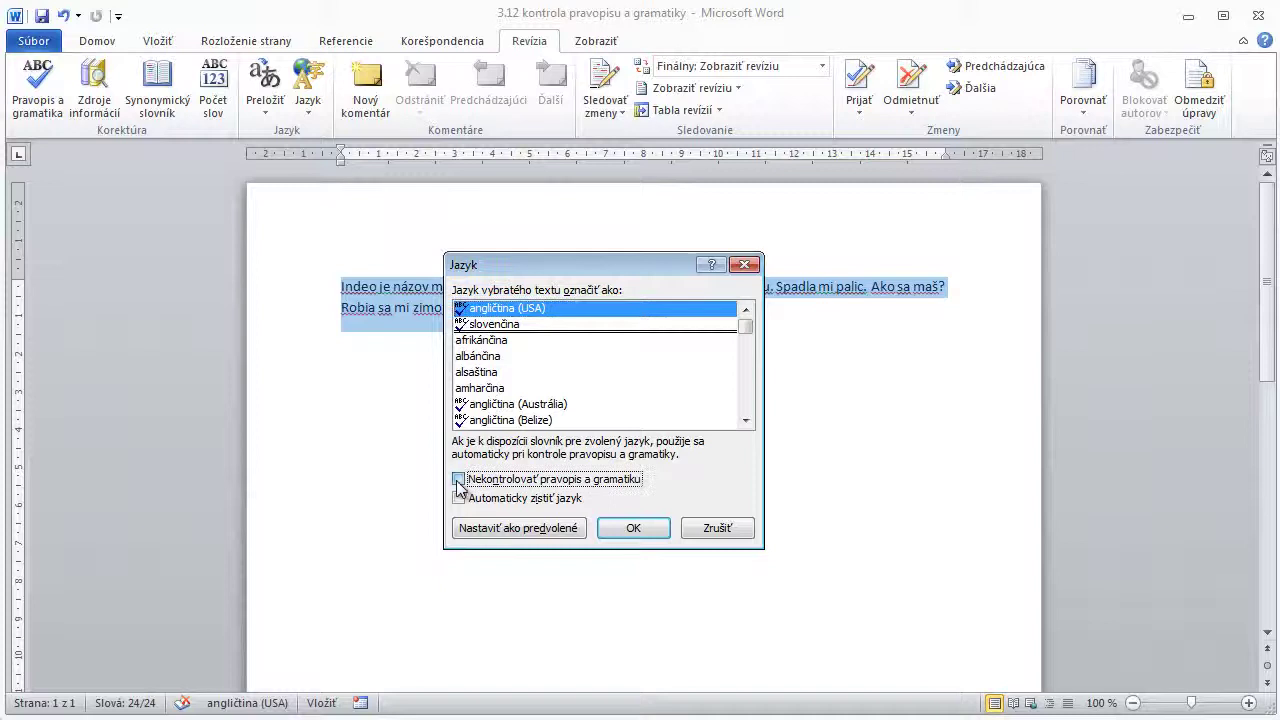
left_click(631, 530)
left_click(639, 372)
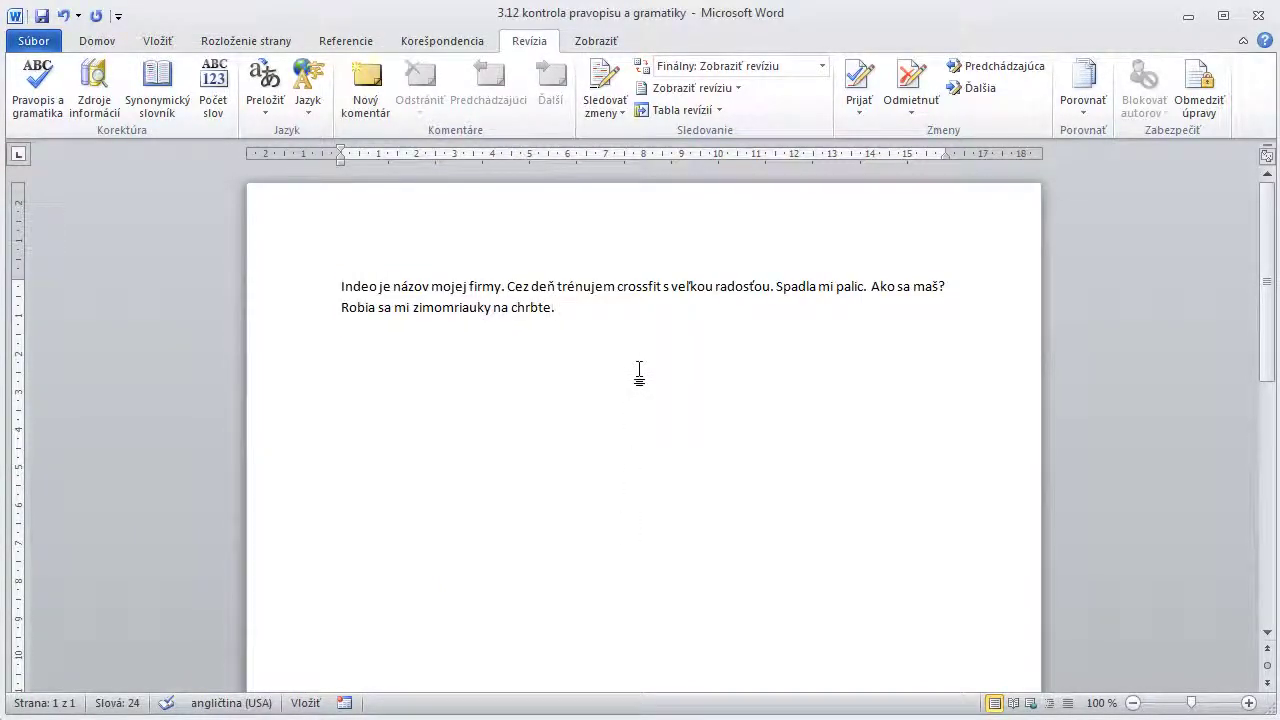
Step: Re-enable spelling checking and set the whole paragraph's proofing language to slovenčina
key("ctrl+a")
left_click(310, 108)
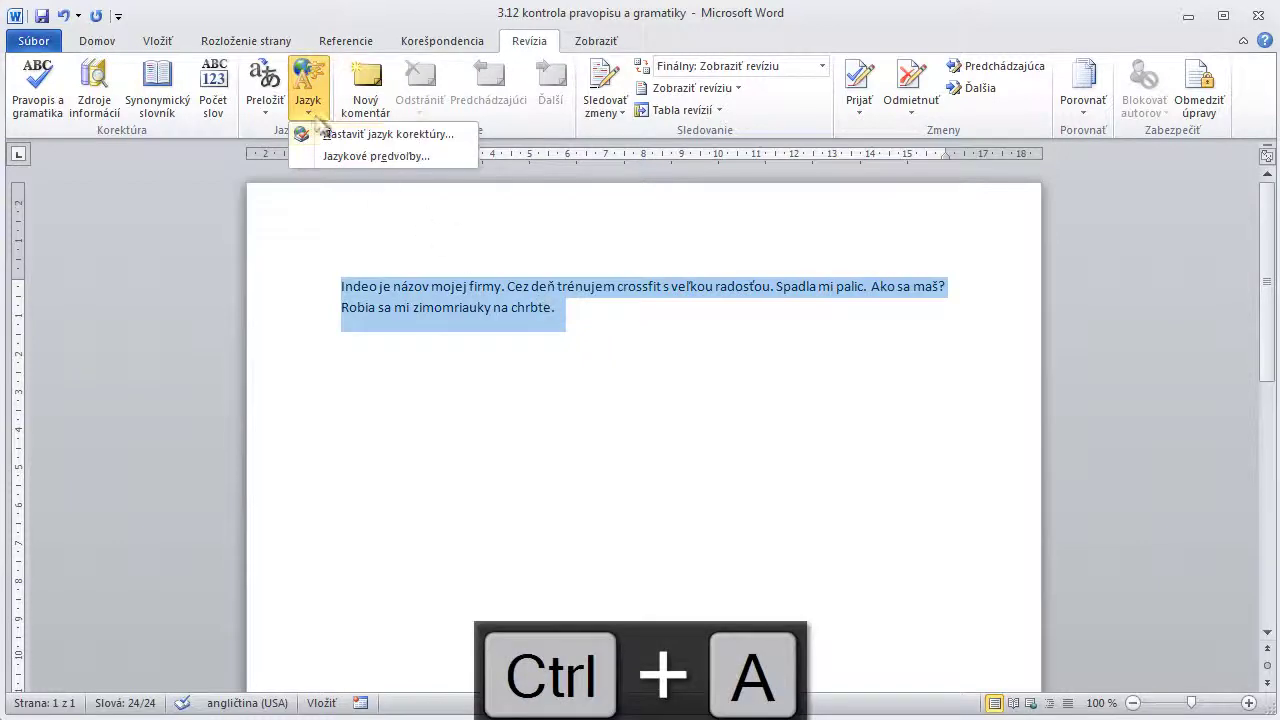
left_click(320, 133)
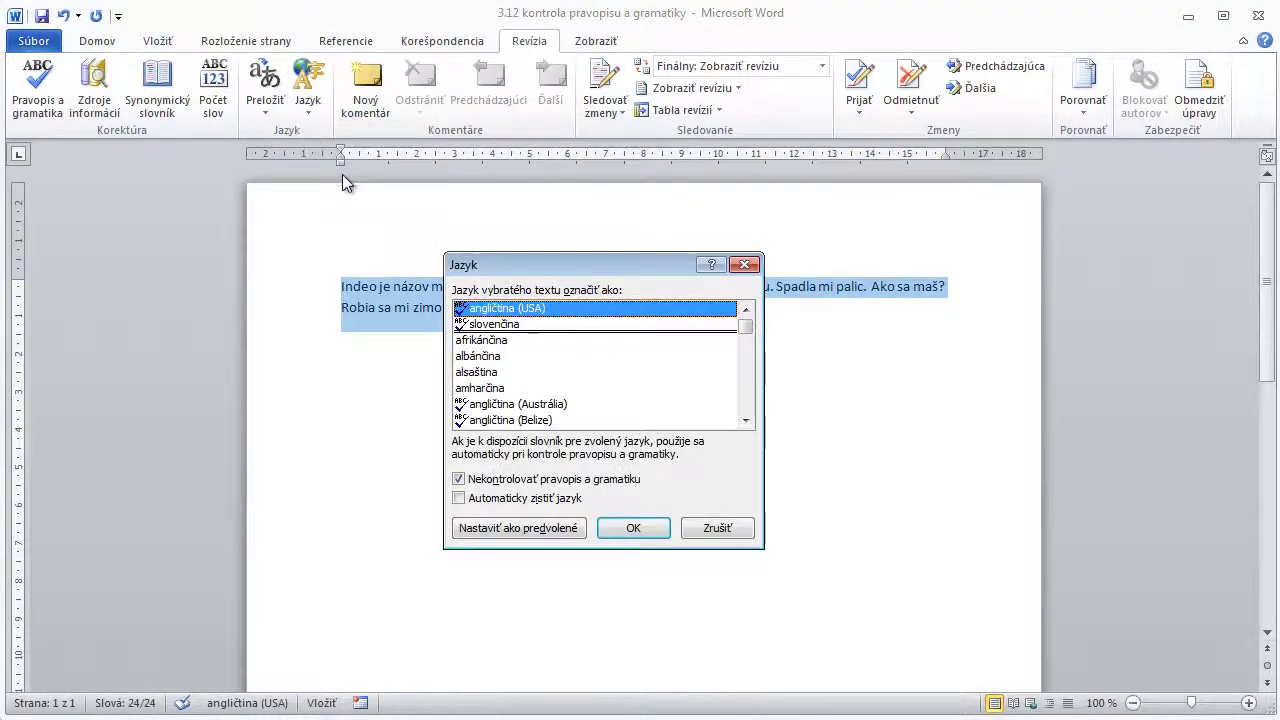
left_click(459, 480)
left_click(496, 326)
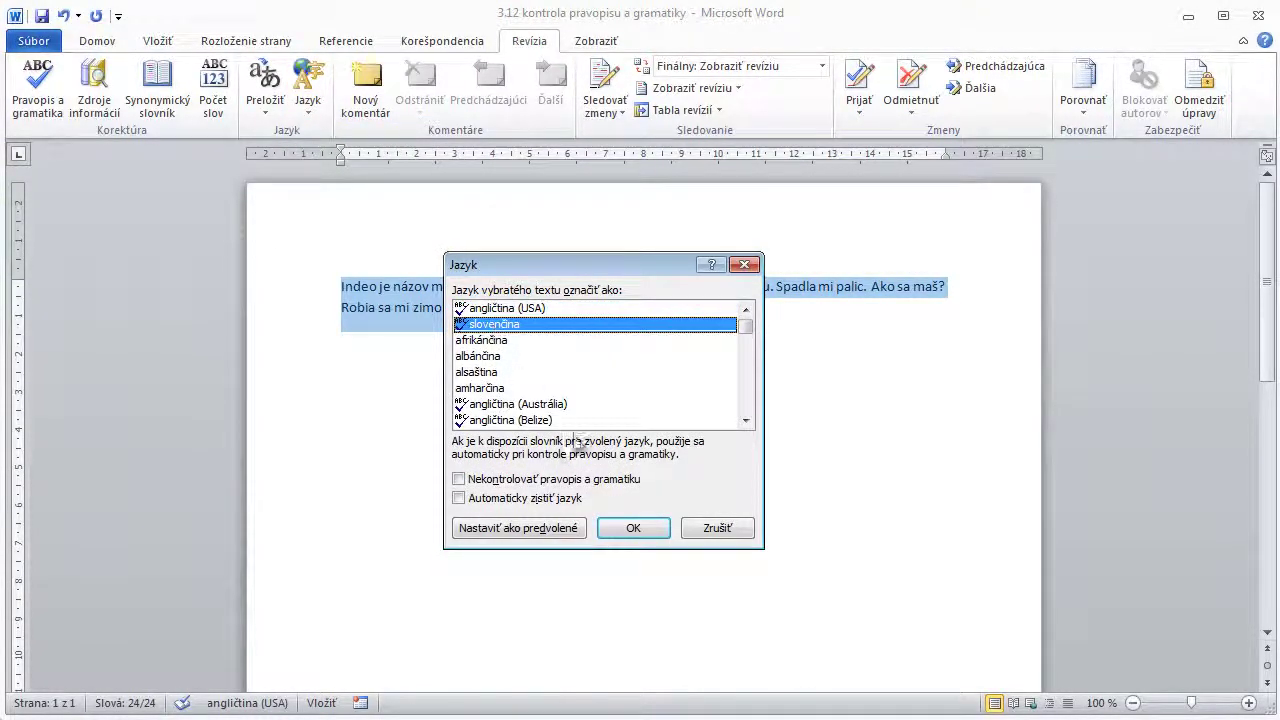
left_click(628, 528)
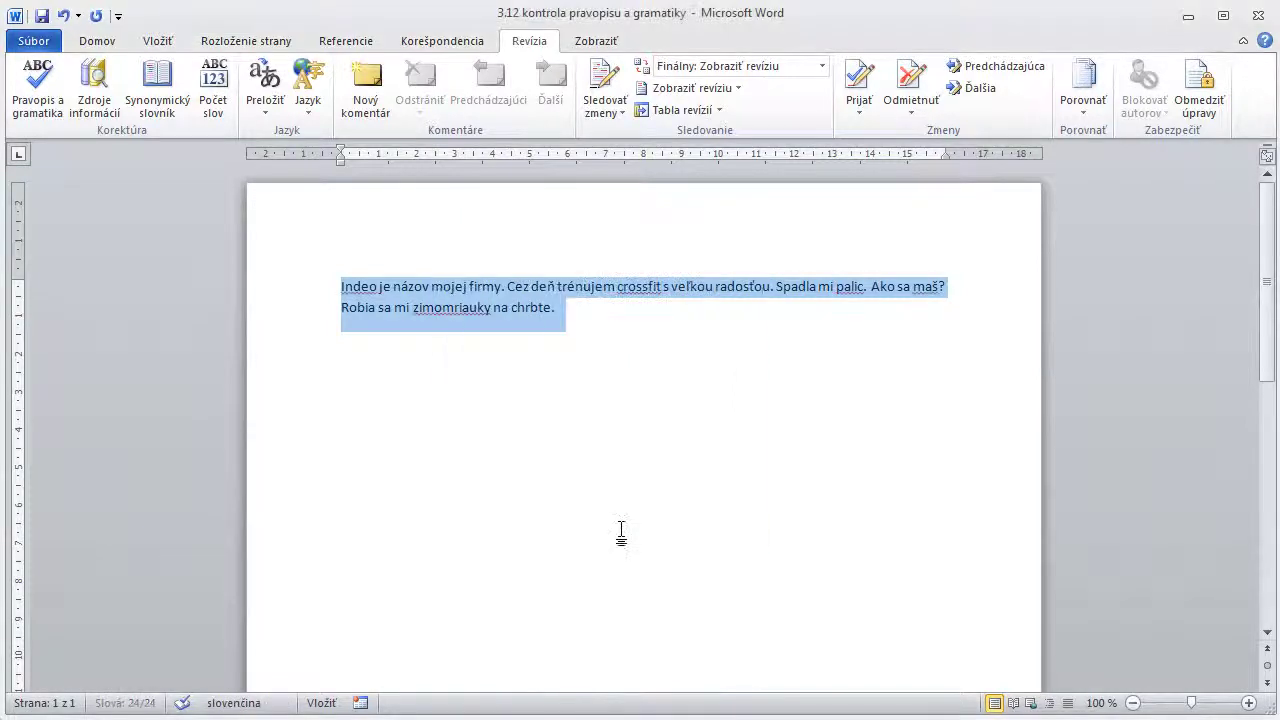
left_click(623, 340)
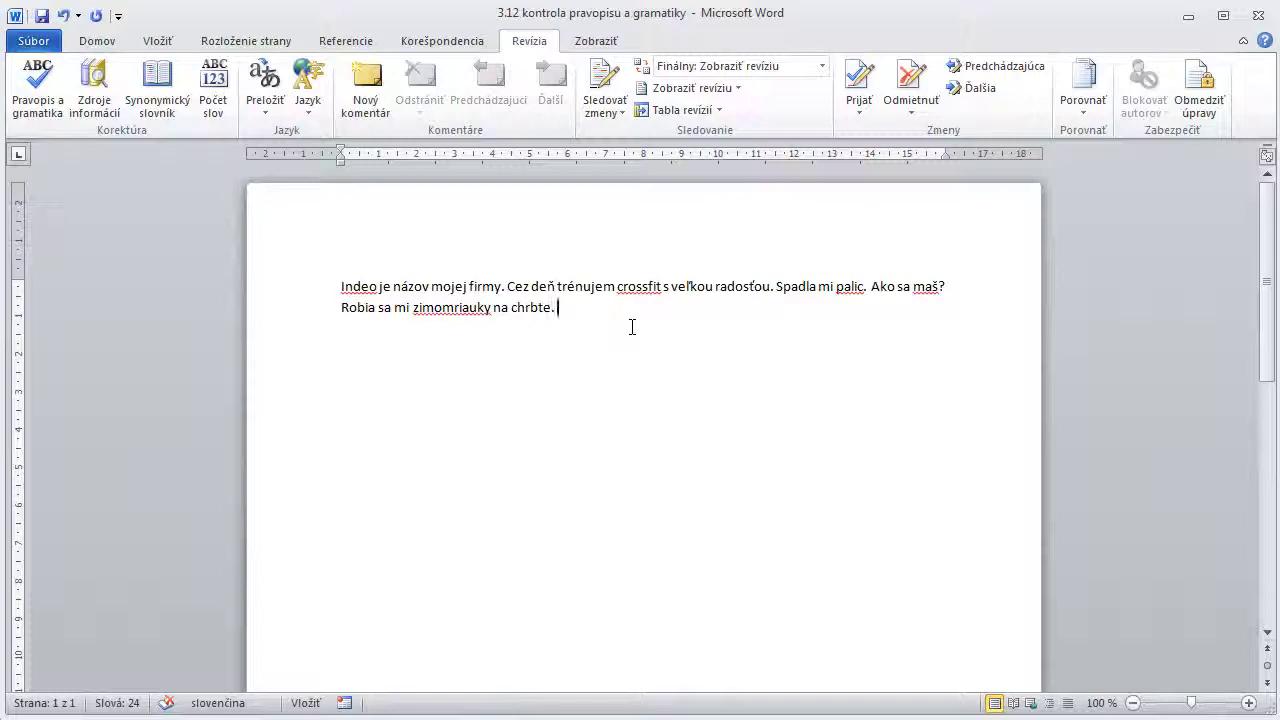
left_click(849, 287)
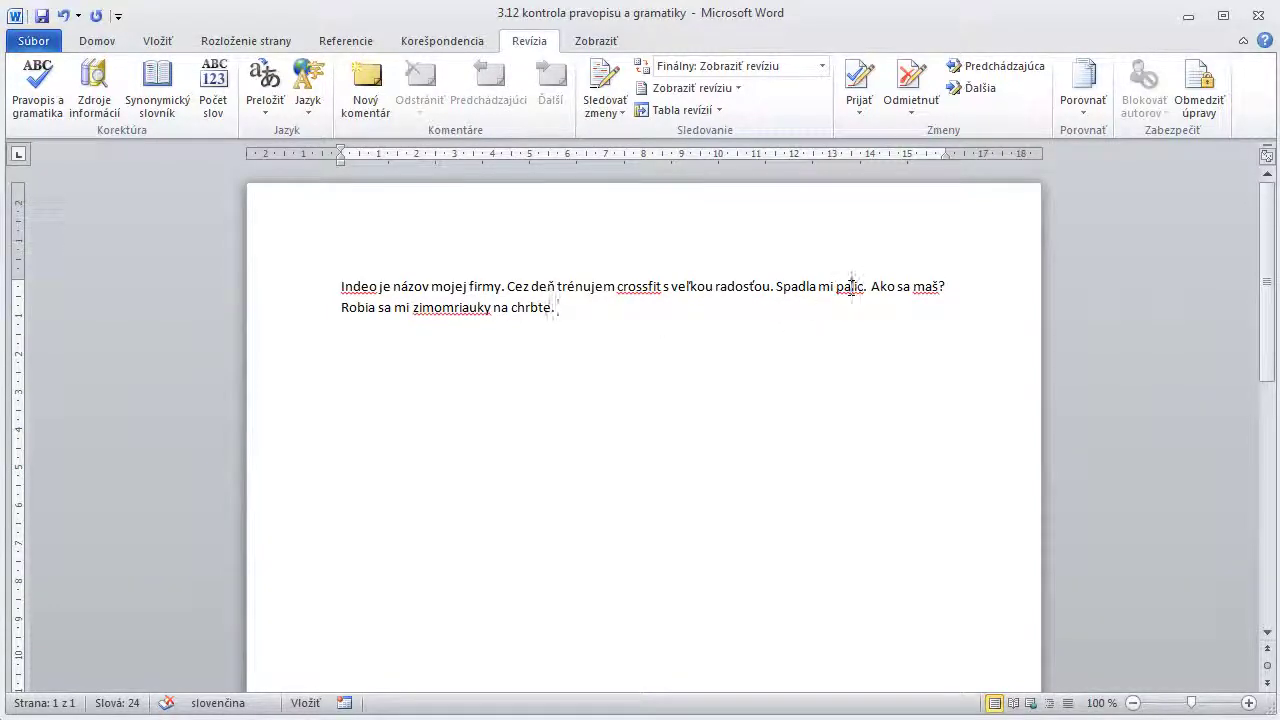
left_click(168, 703)
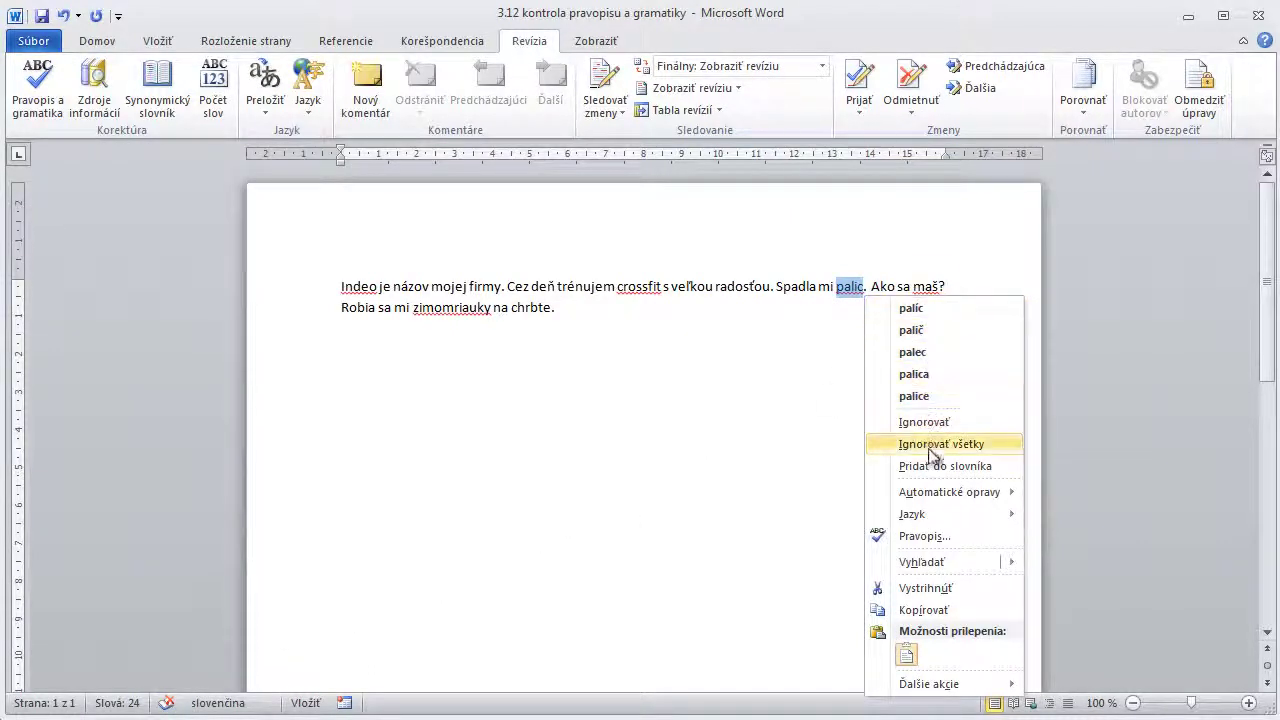
left_click(493, 455)
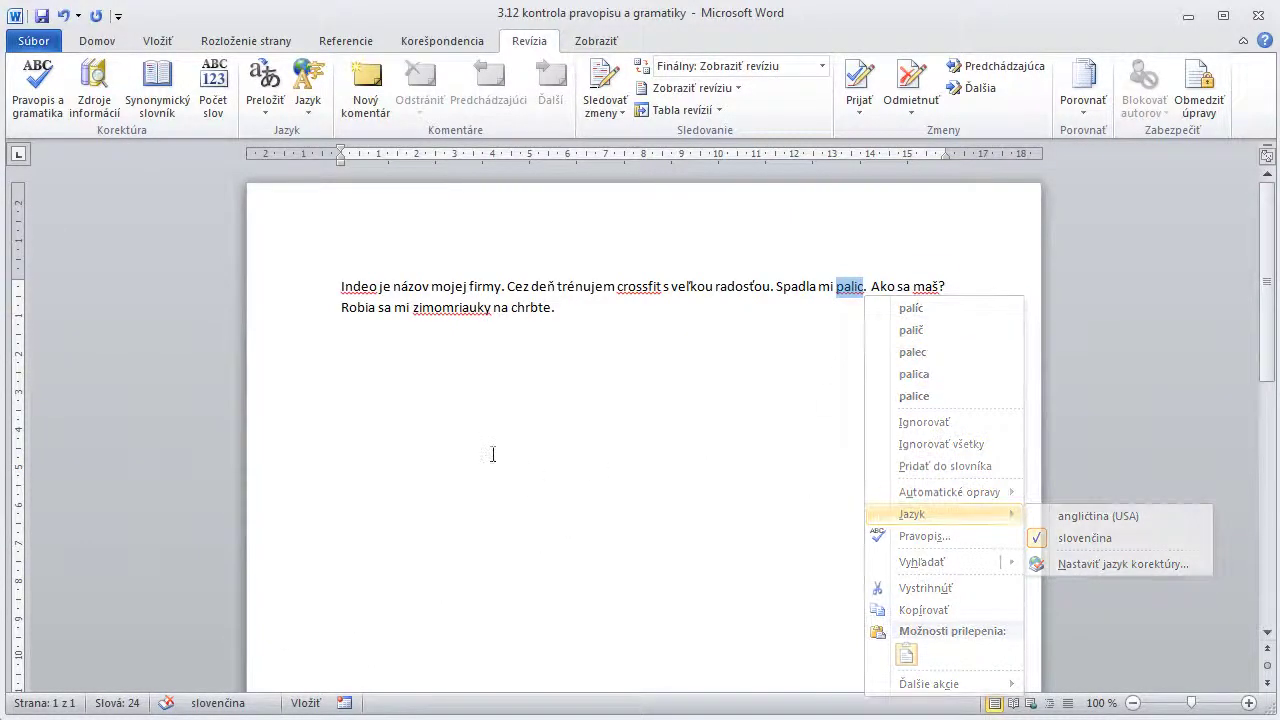
left_click(338, 286)
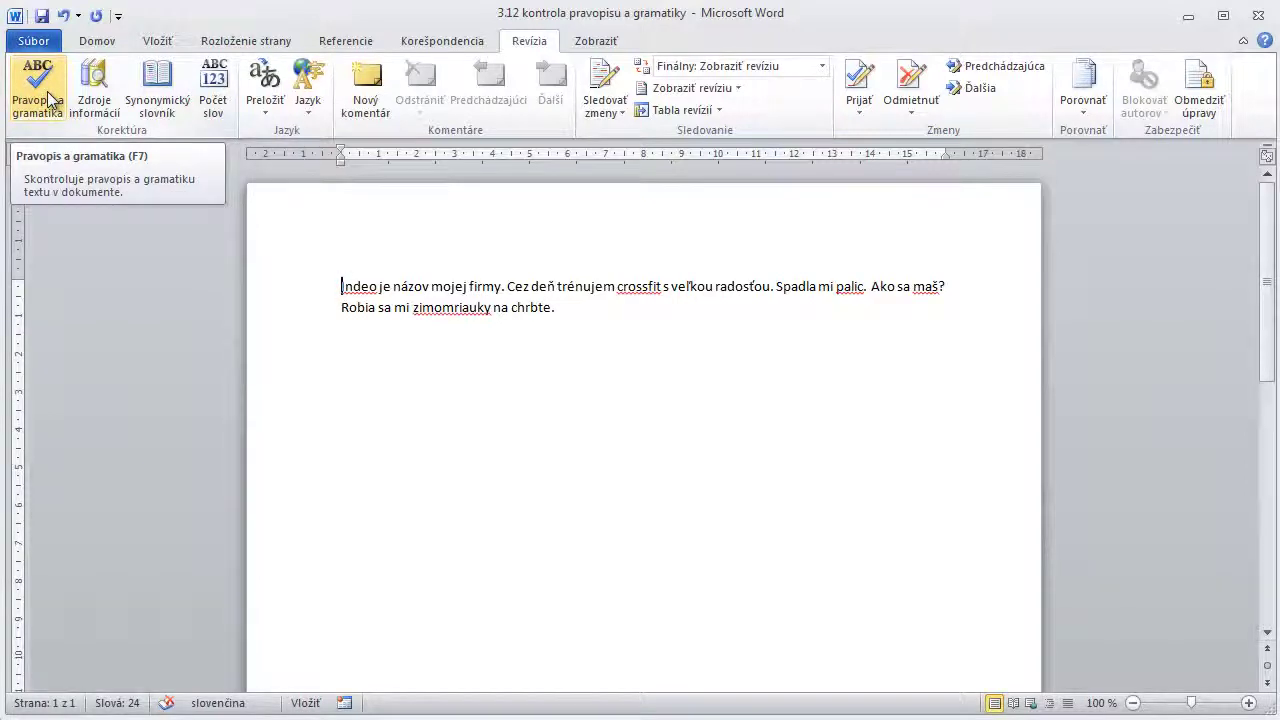
Step: Run Pravopis a gramatika, add Indeo to the dictionary, and ignore crossfit once
left_click(47, 91)
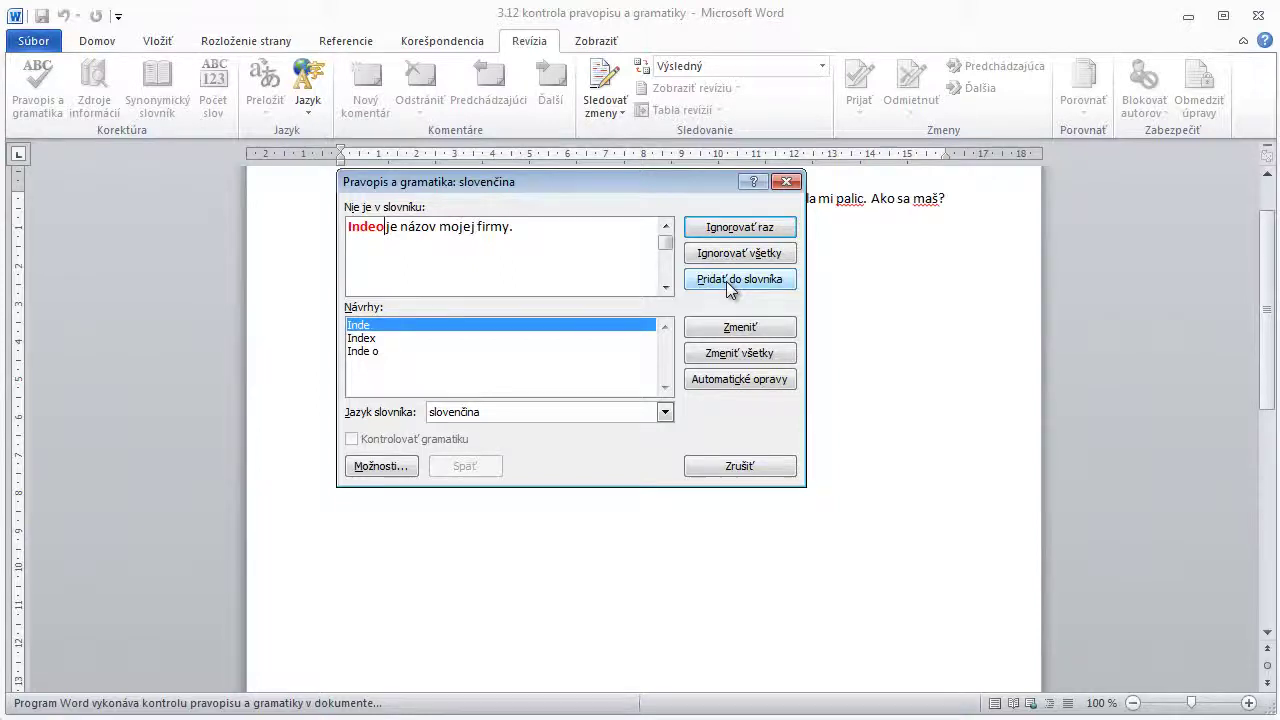
left_click(727, 280)
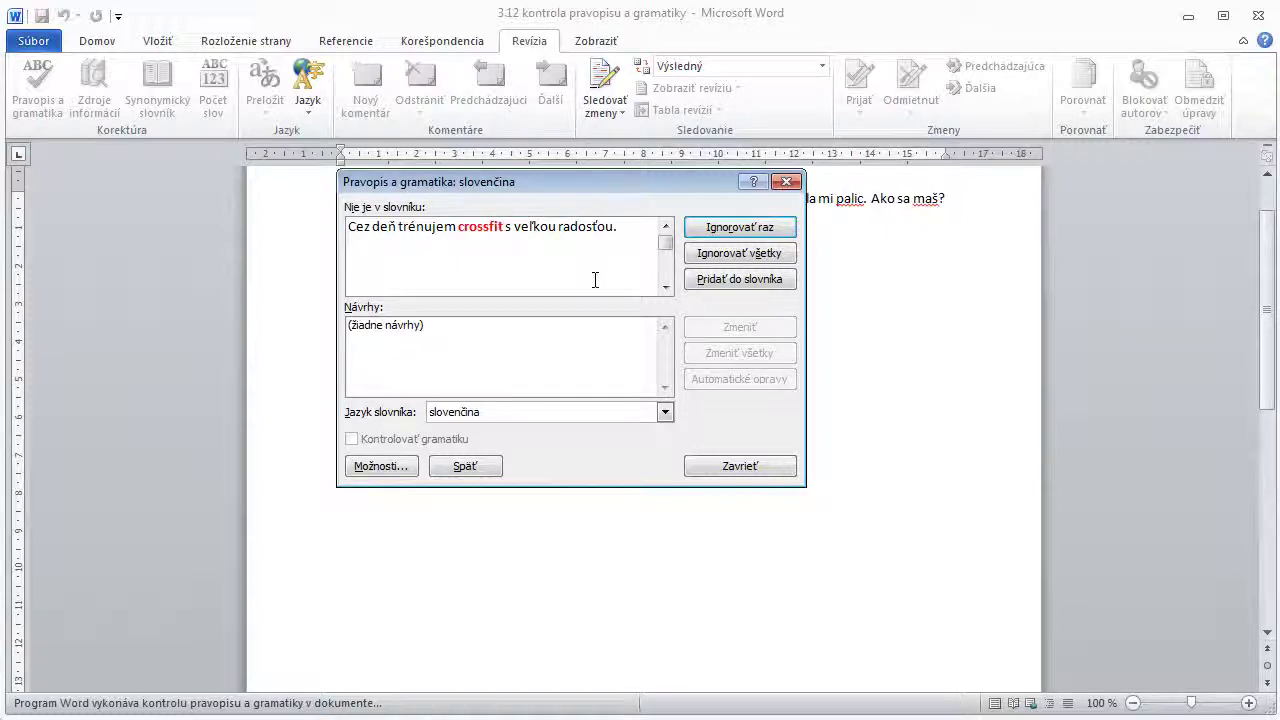
left_click(716, 232)
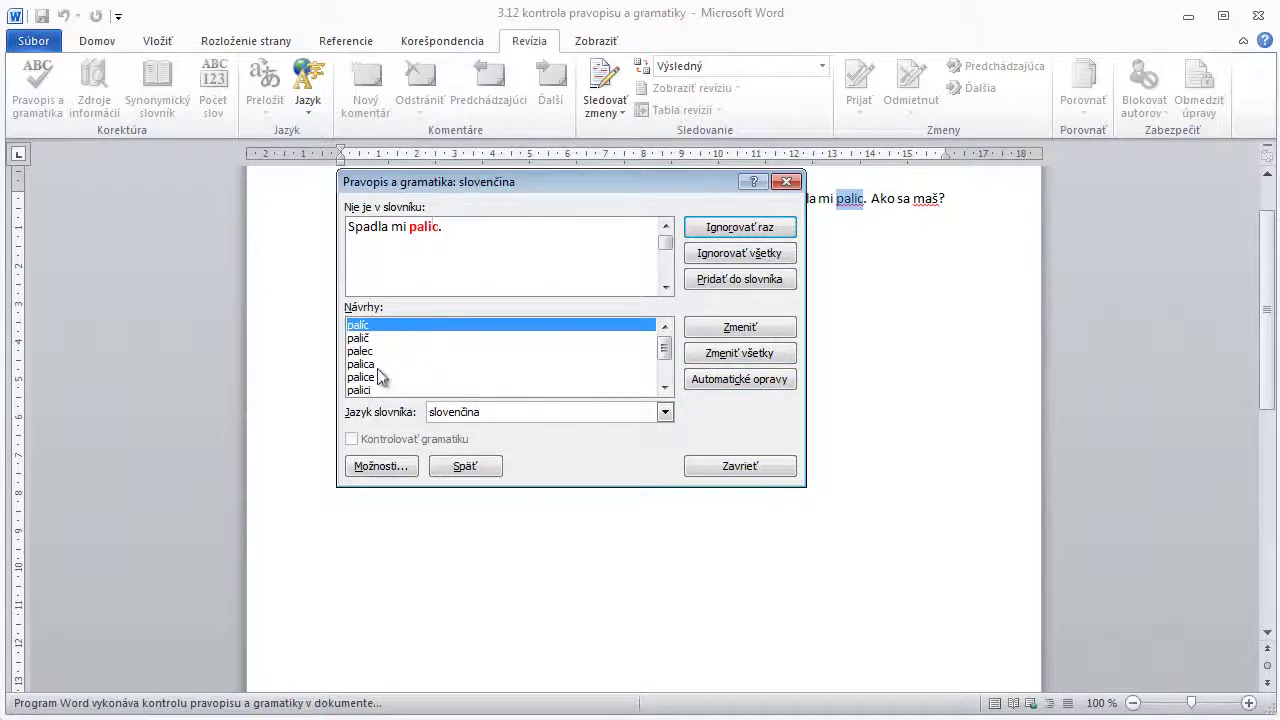
Step: Correct palic to palica everywhere, maš to máš via AutoCorrect, and zimomriauky to zimomriavky
left_click(375, 365)
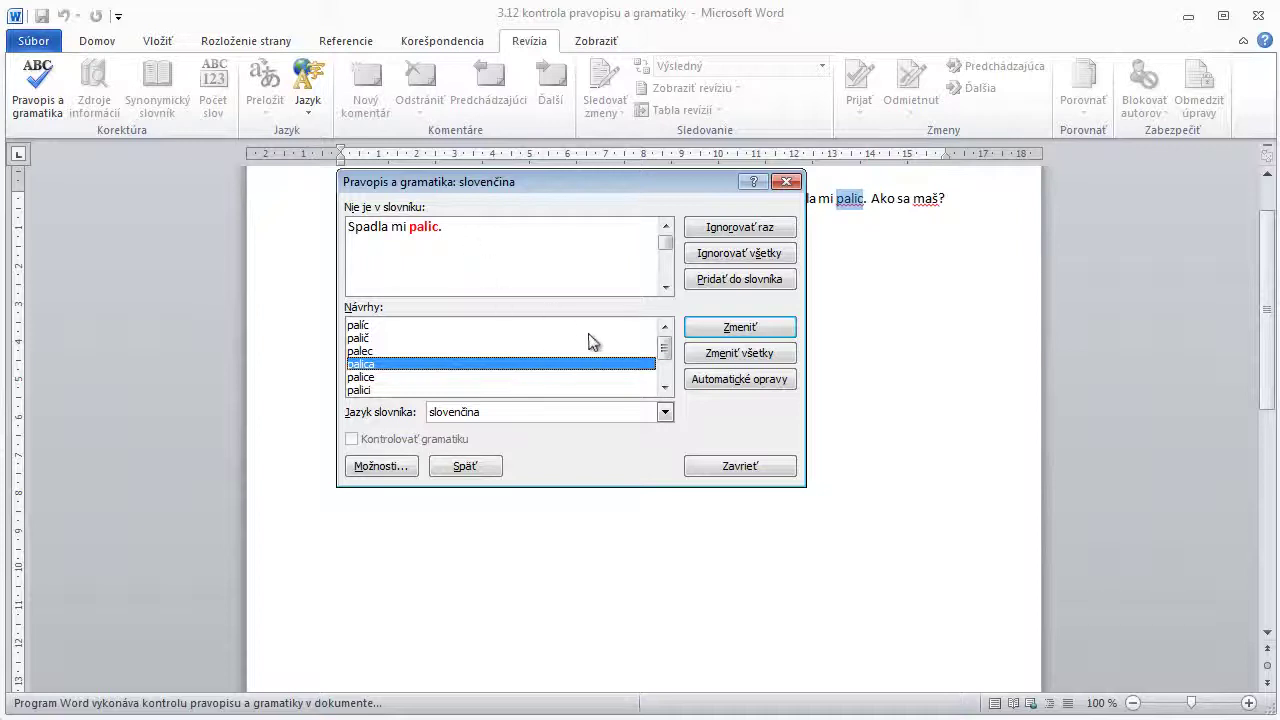
left_click(729, 356)
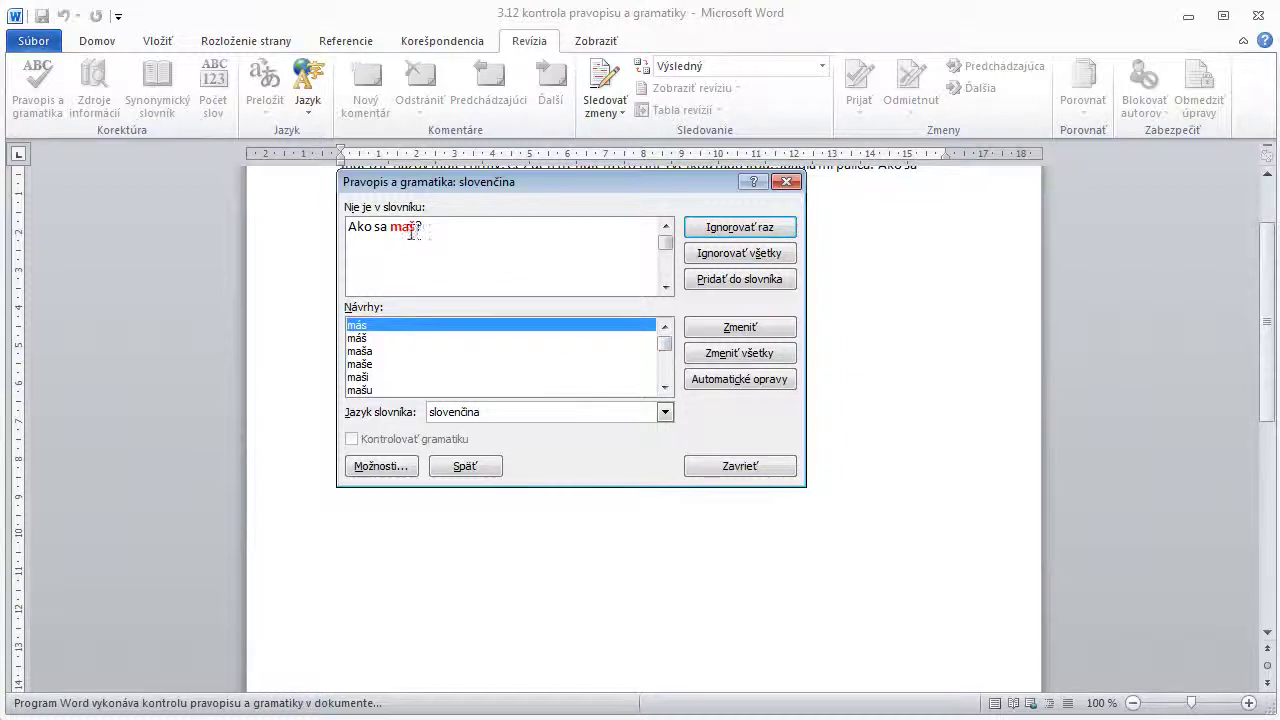
left_click(370, 340)
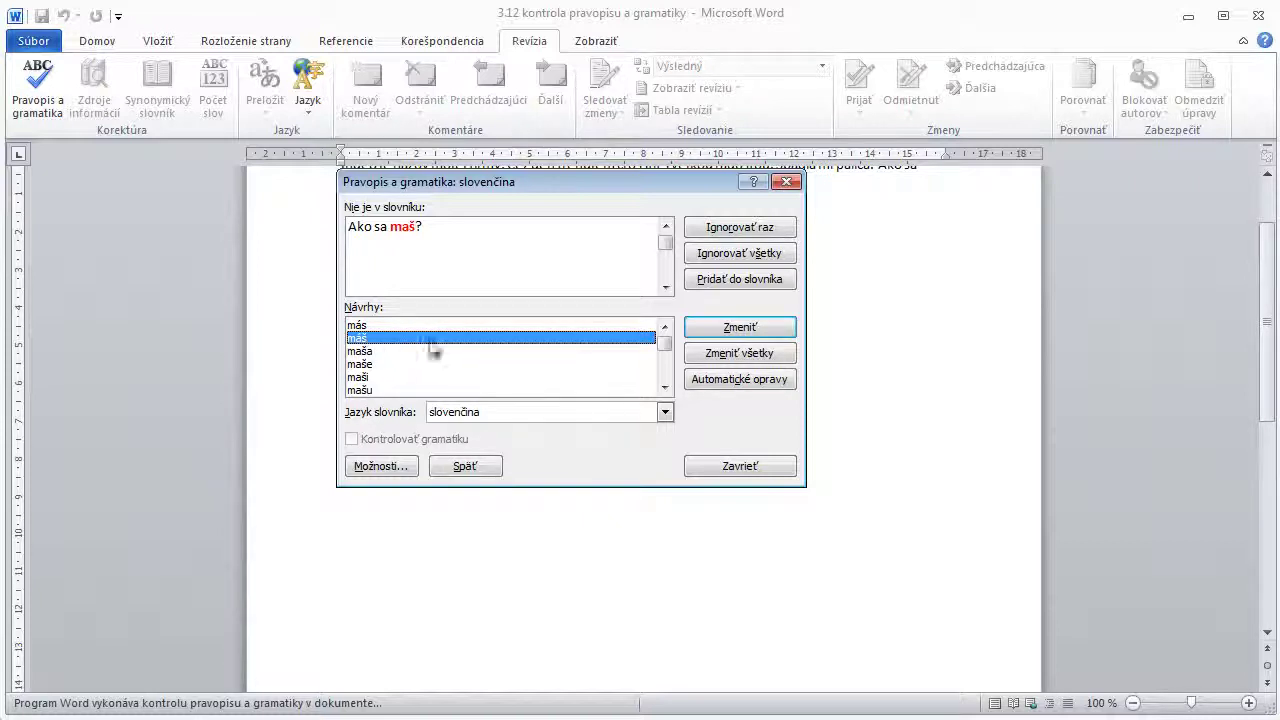
left_click(733, 380)
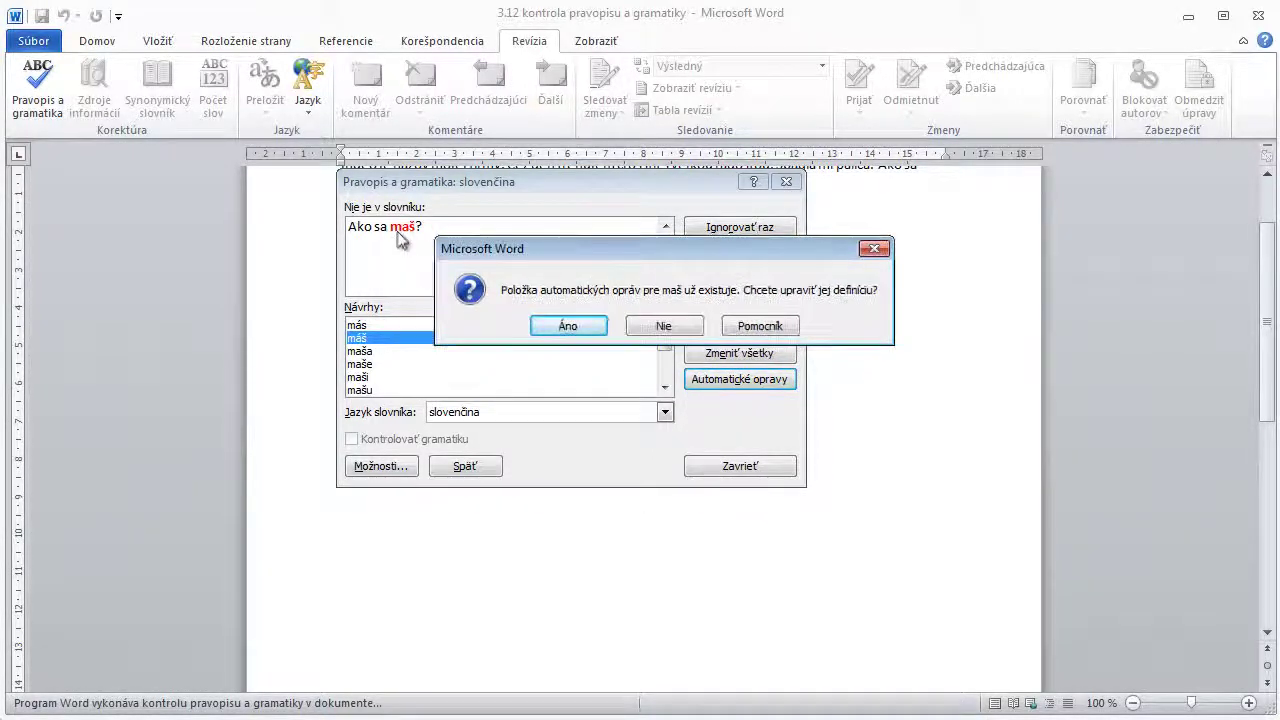
left_click(549, 332)
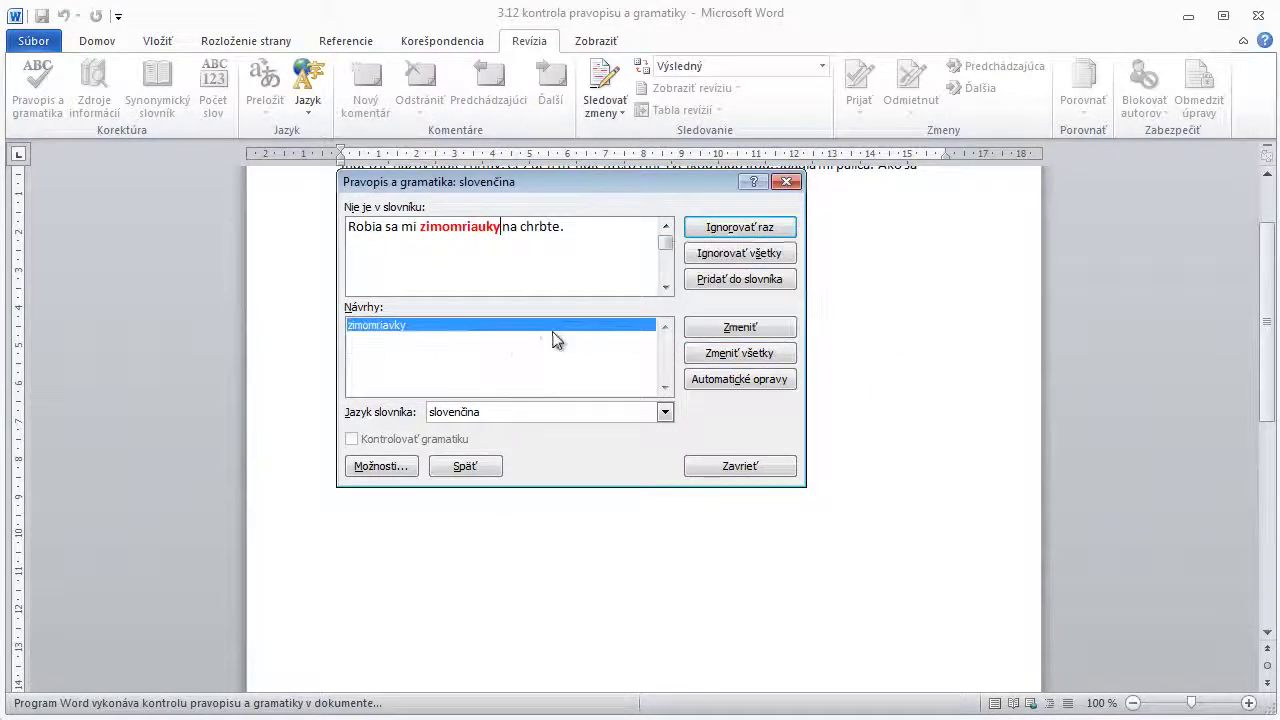
left_click(741, 328)
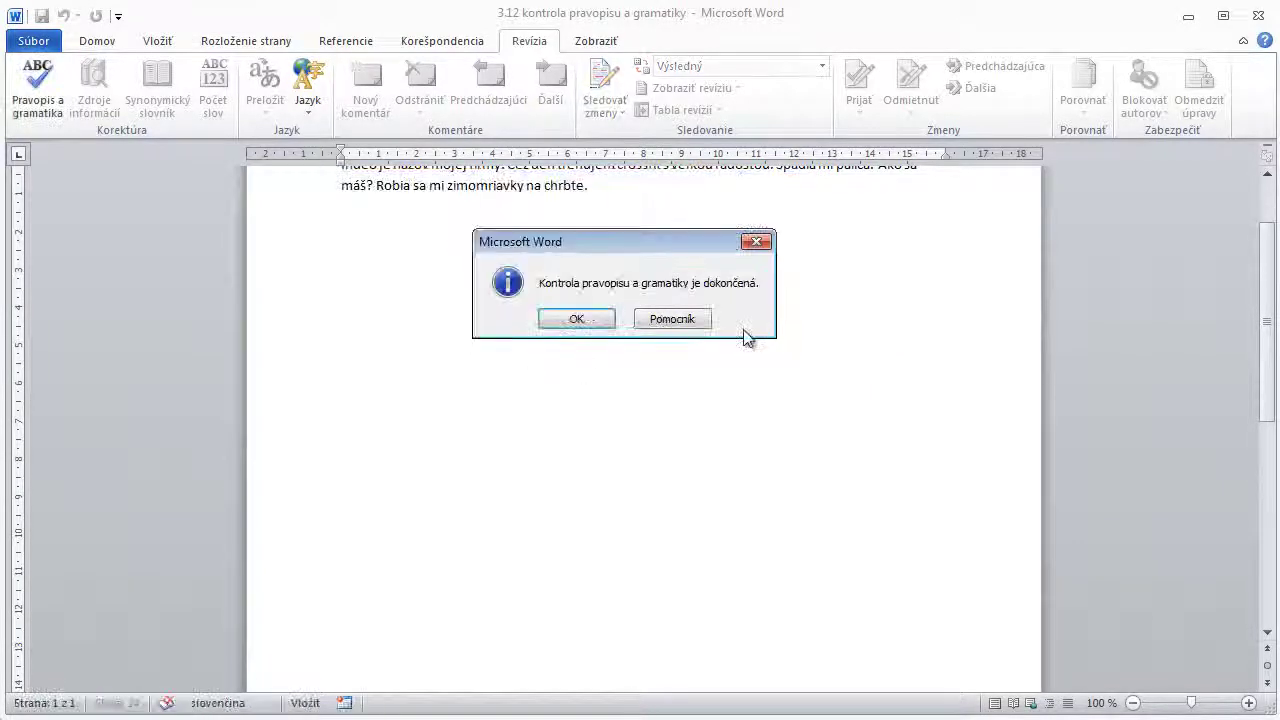
Step: Close the spelling check complete message and return to the top of the corrected Slovak paragraph
left_click(592, 318)
scroll(593, 316, "up", 2)
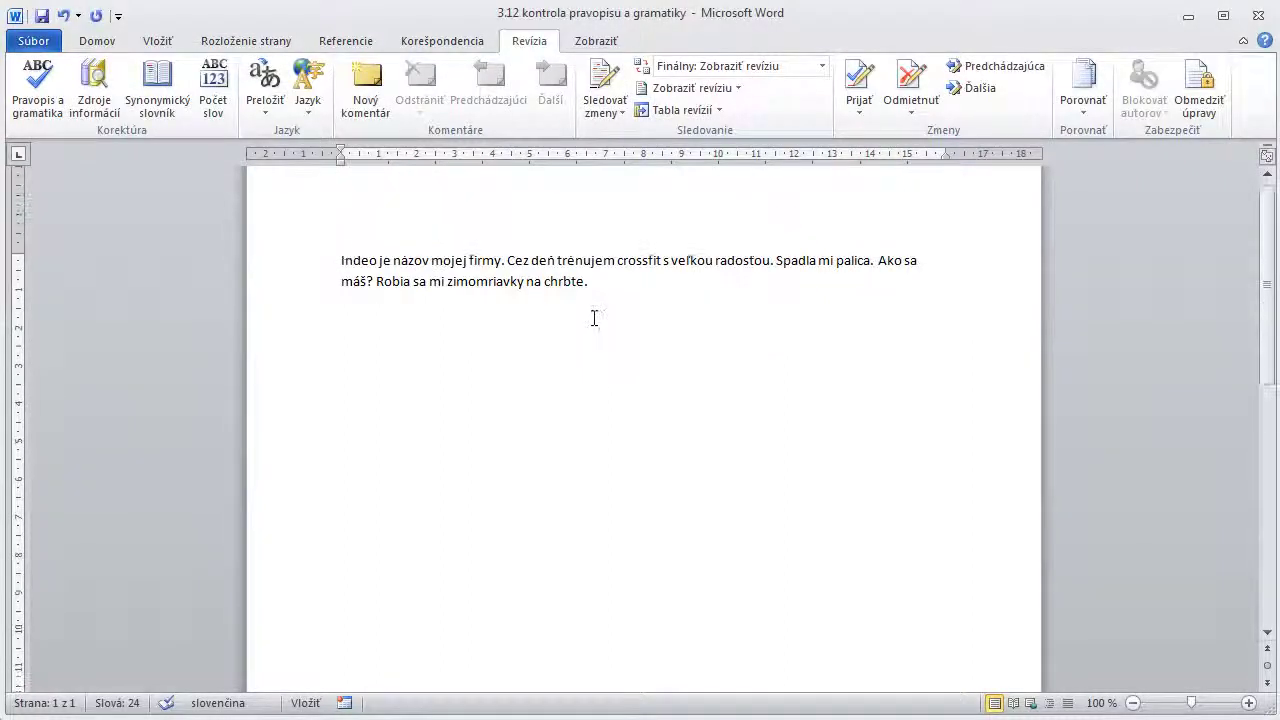